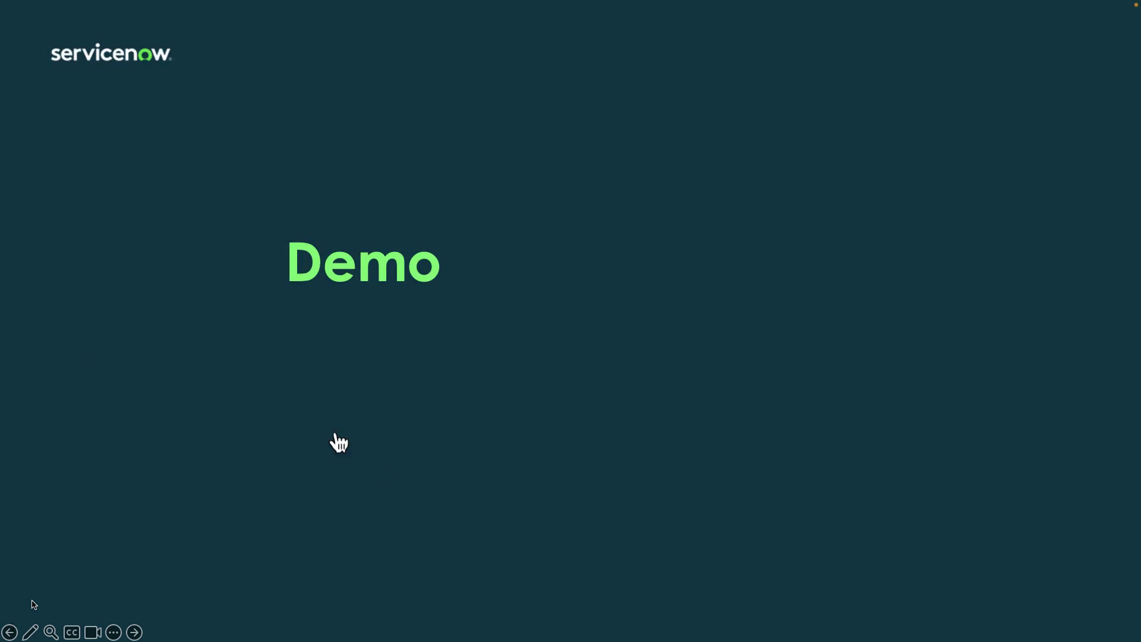
- Switch to ServiceNow in Chrome, filter the navigator for "plugin" and open the Plugins module
{"action": "key", "text": "super+Tab"}
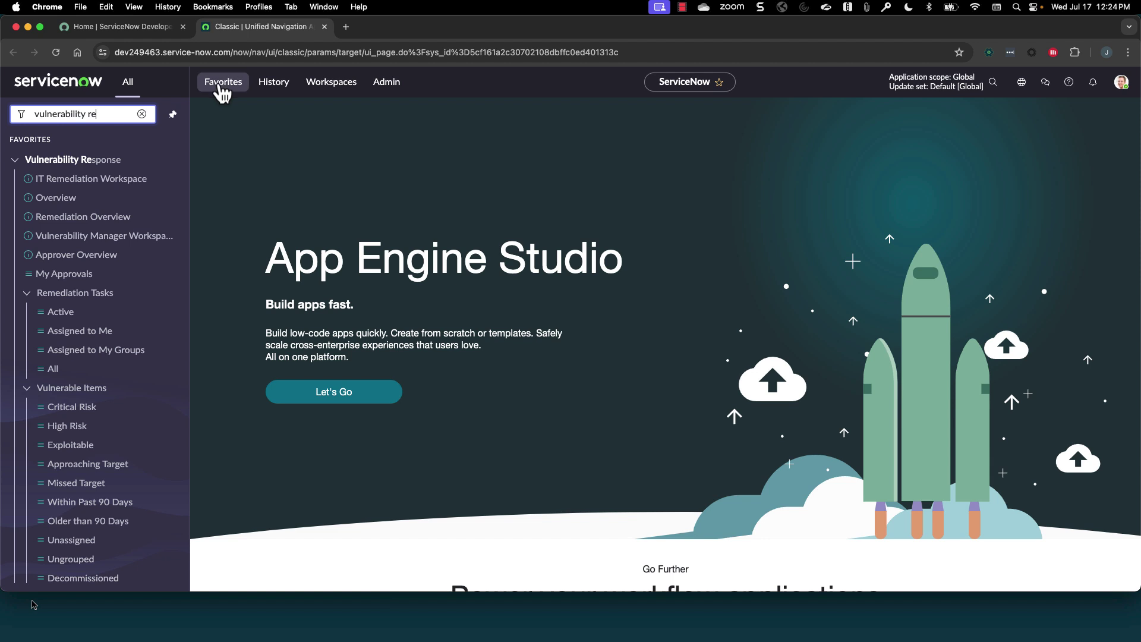
{"action": "key", "text": "super+a"}
{"action": "type", "text": "p"}
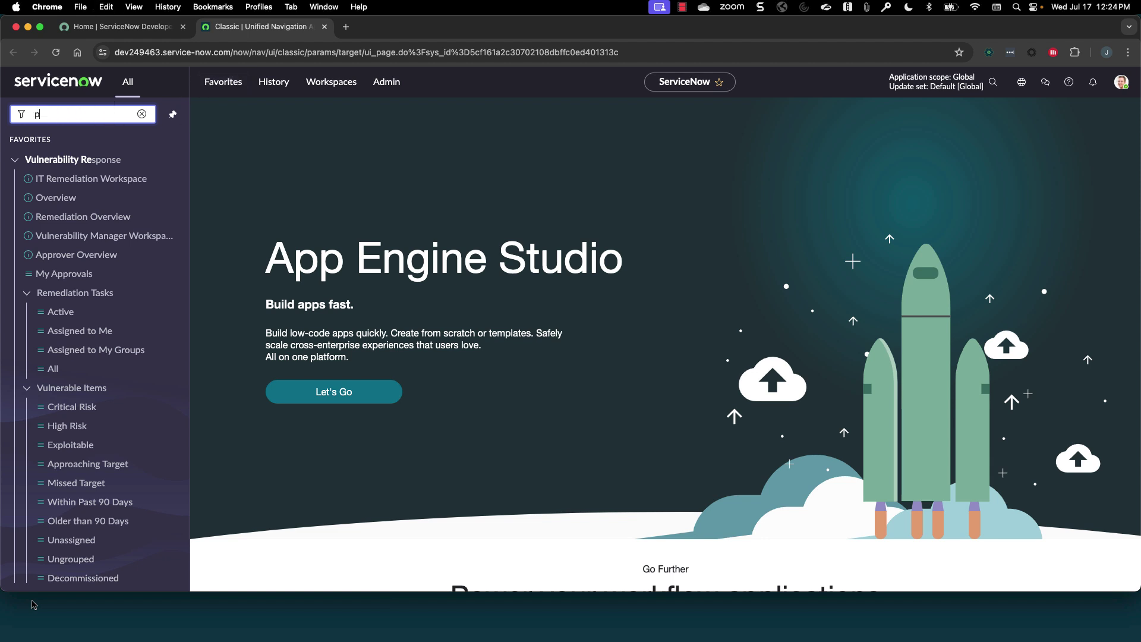
{"action": "type", "text": "lugin"}
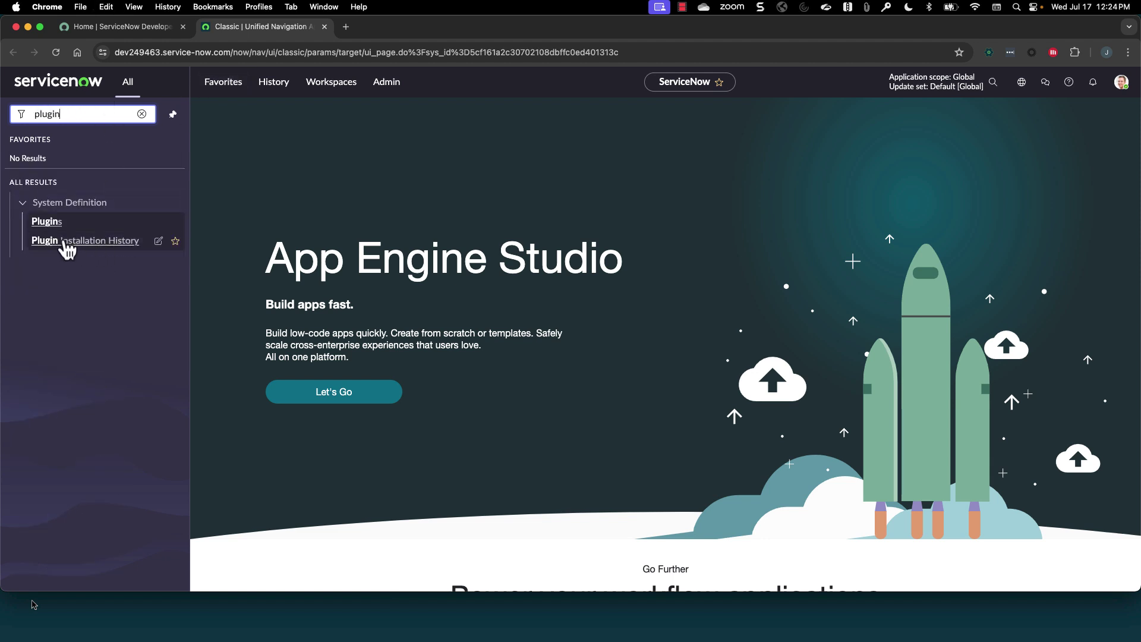
{"action": "left_click", "coordinate": [51, 224]}
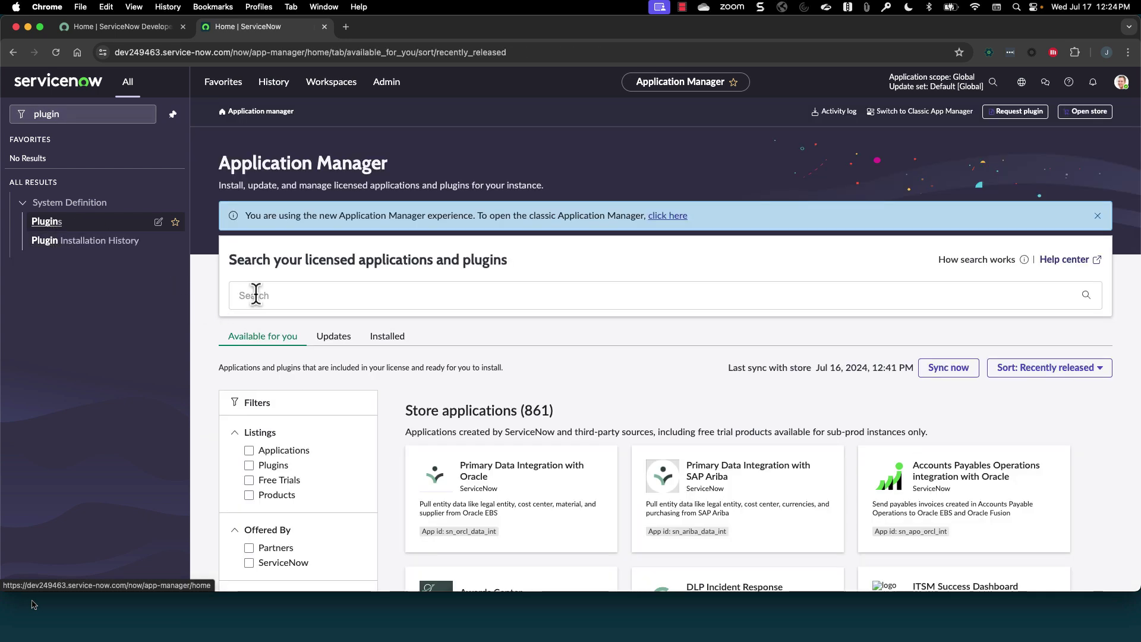
- Search the licensed applications and plugins for "Vulnerability response"
{"action": "left_click", "coordinate": [256, 295]}
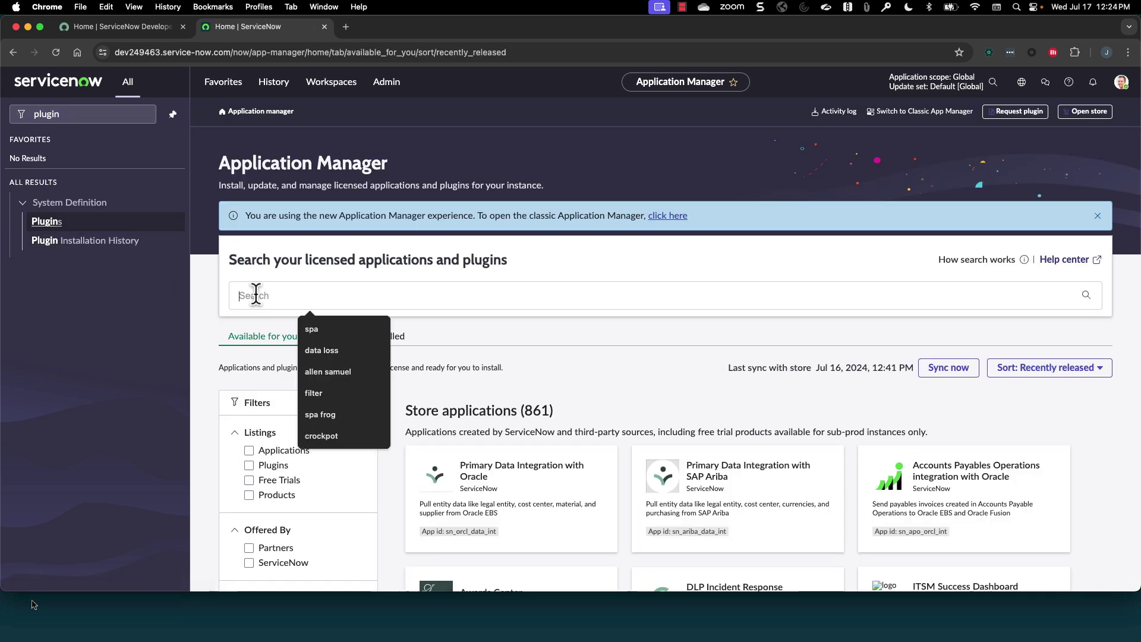
{"action": "type", "text": "Vulnerability resp"}
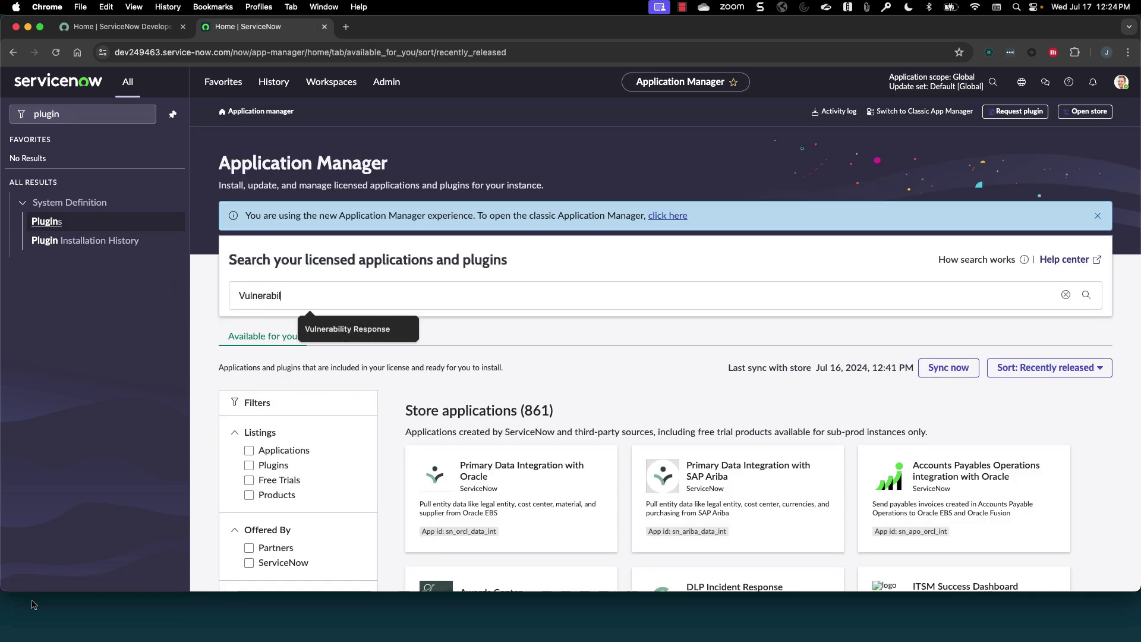
{"action": "key", "text": "Return"}
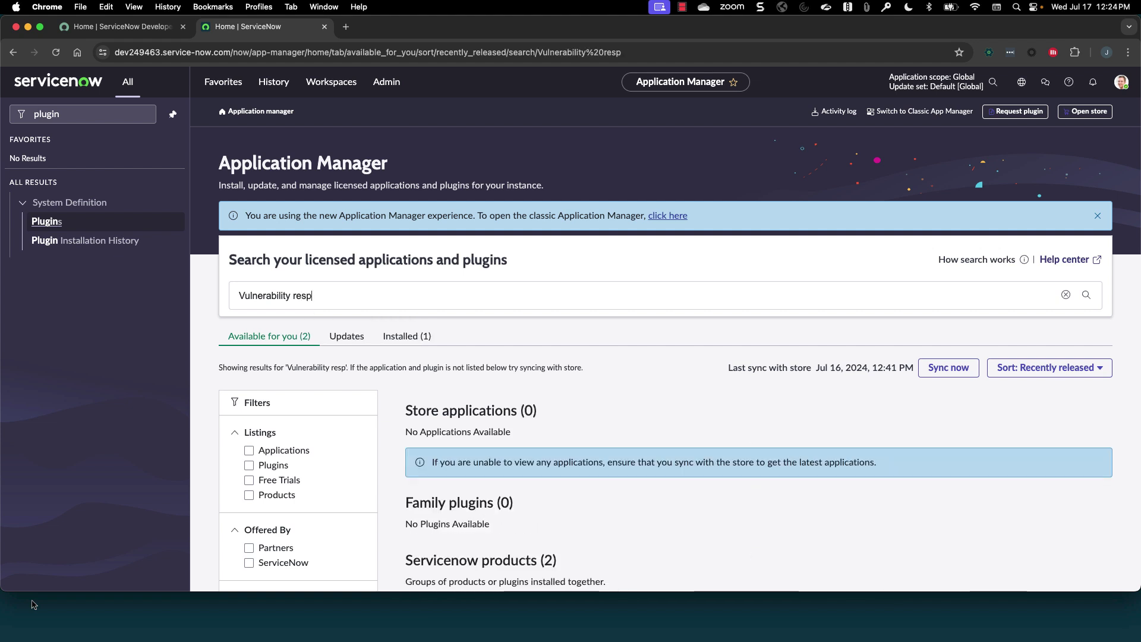
{"action": "left_click", "coordinate": [341, 297]}
{"action": "type", "text": "onse"}
{"action": "key", "text": "Return"}
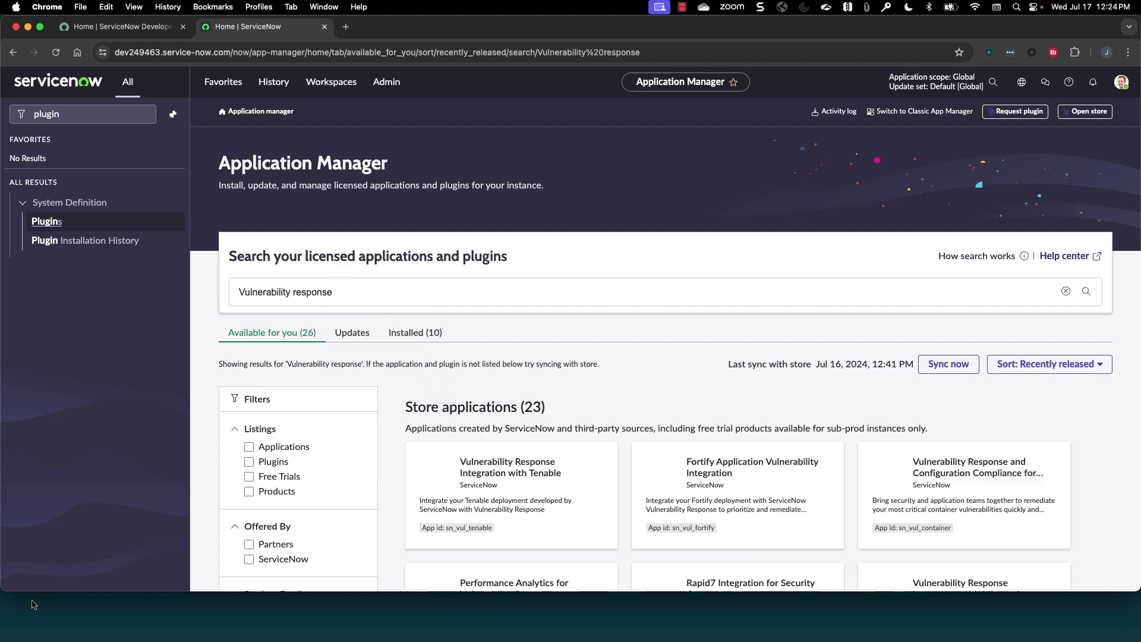
- Review the installed store applications and plugins that match the Vulnerability response search
{"action": "left_click", "coordinate": [416, 334]}
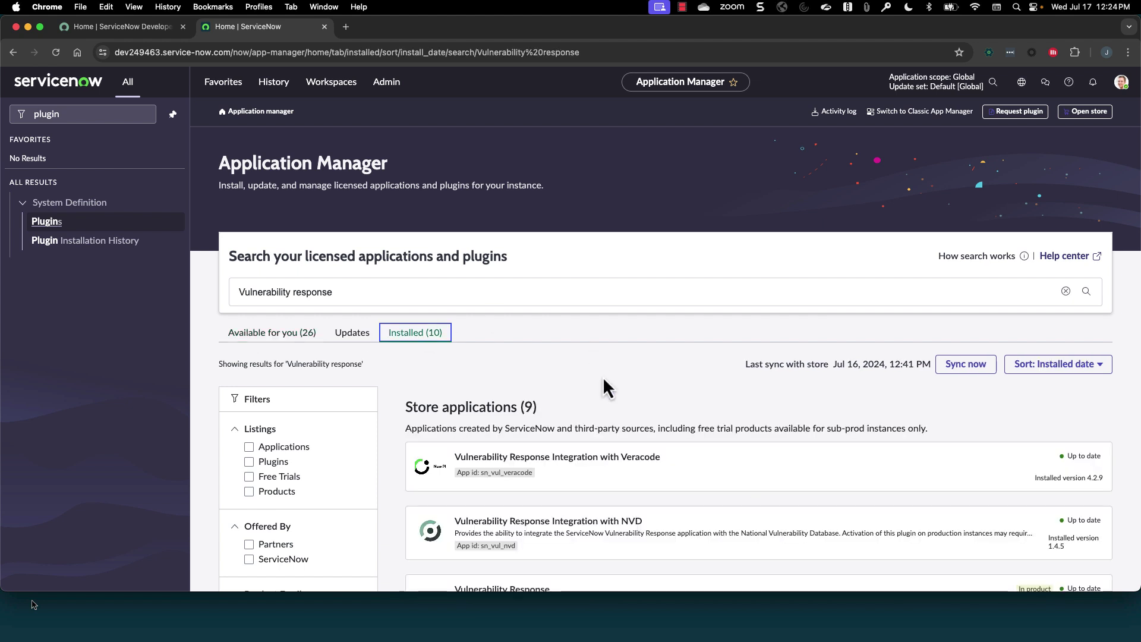
{"action": "scroll", "coordinate": [603, 376], "scroll_direction": "down", "scroll_amount": 5}
{"action": "scroll", "coordinate": [602, 376], "scroll_direction": "down", "scroll_amount": 2}
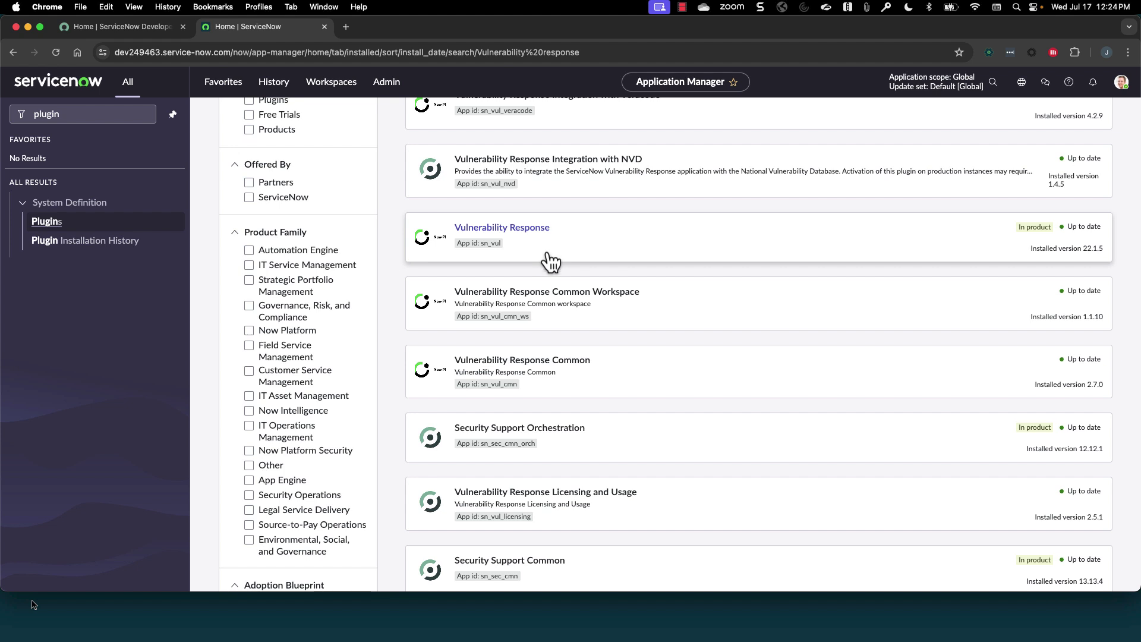
{"action": "scroll", "coordinate": [571, 410], "scroll_direction": "down", "scroll_amount": 2}
{"action": "scroll", "coordinate": [573, 409], "scroll_direction": "down", "scroll_amount": 5}
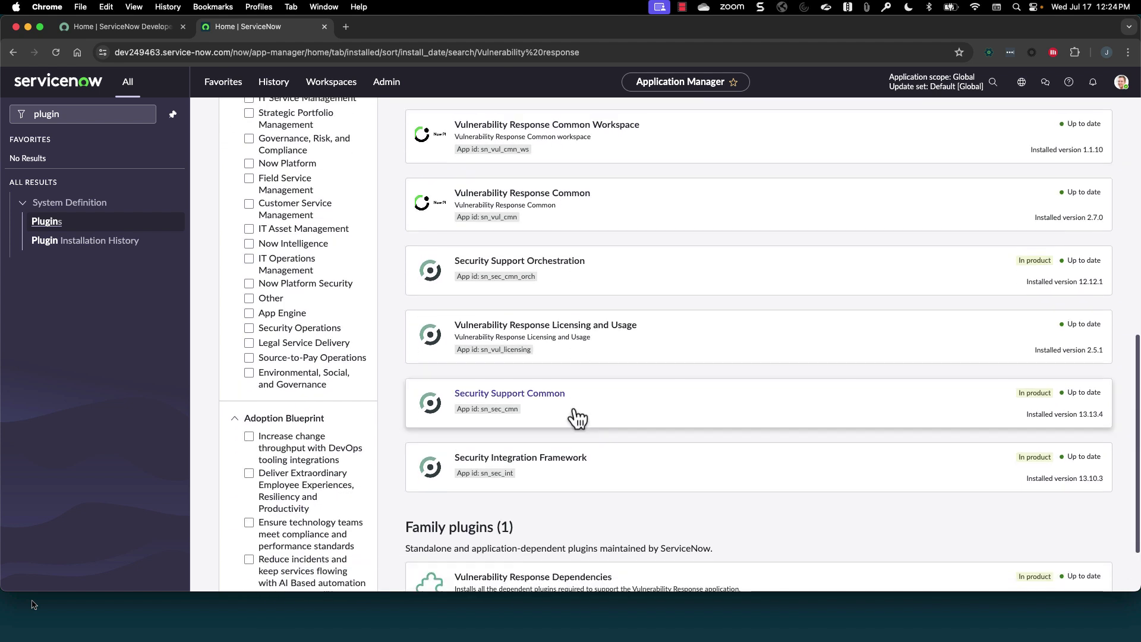
{"action": "scroll", "coordinate": [576, 419], "scroll_direction": "up", "scroll_amount": 10}
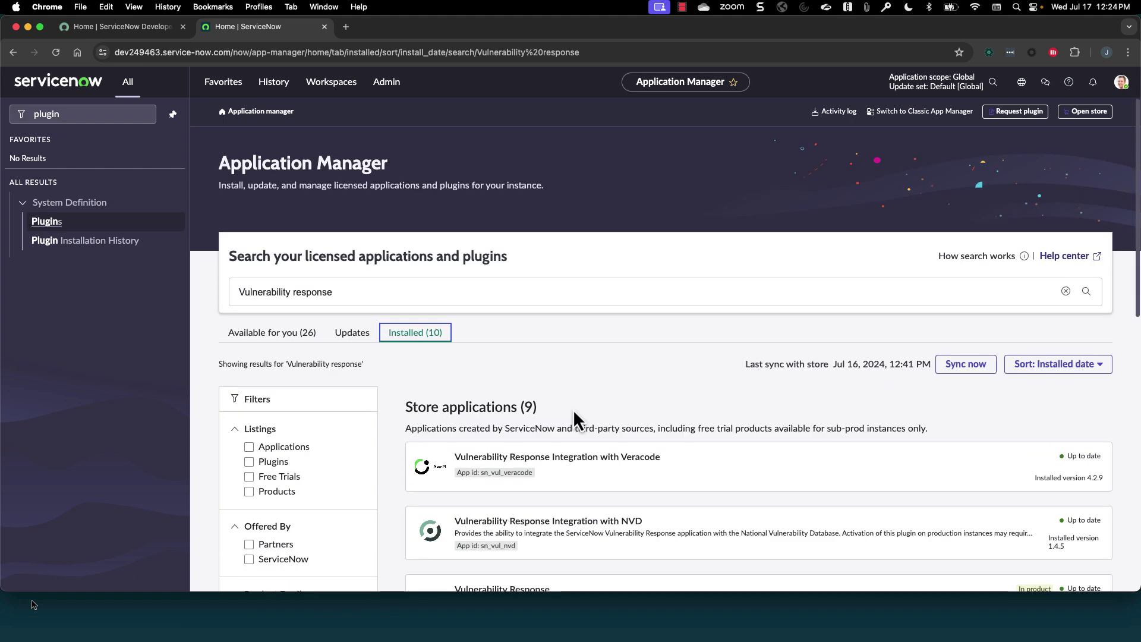
- Search the installed applications for "qualys" to check the Qualys integration
{"action": "triple_click", "coordinate": [372, 288]}
{"action": "type", "text": "qualys"}
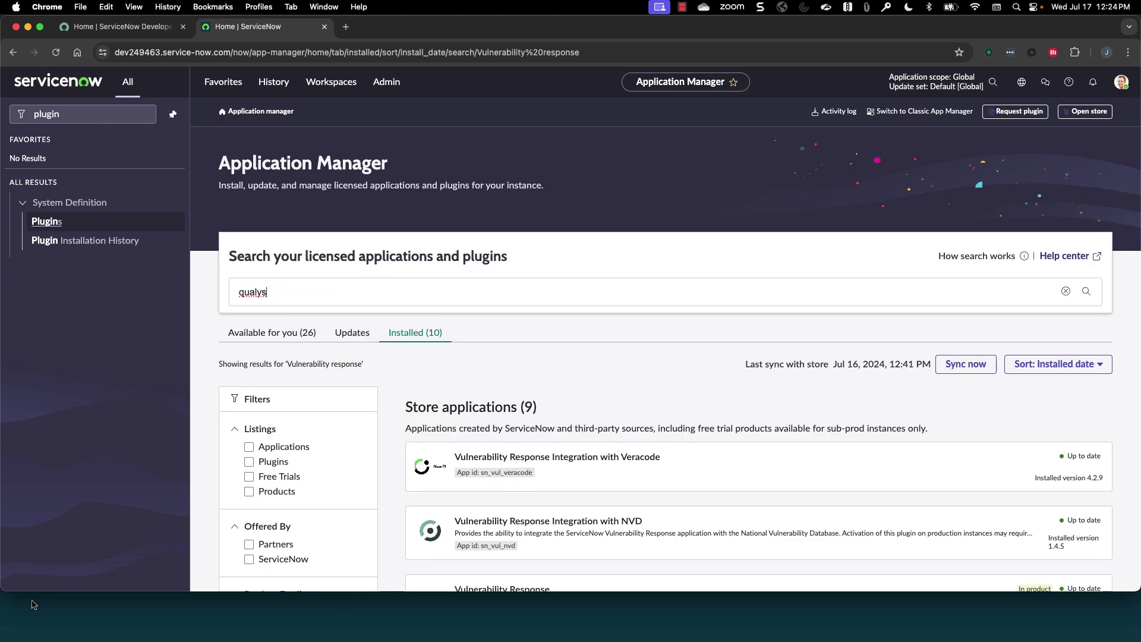
{"action": "key", "text": "Return"}
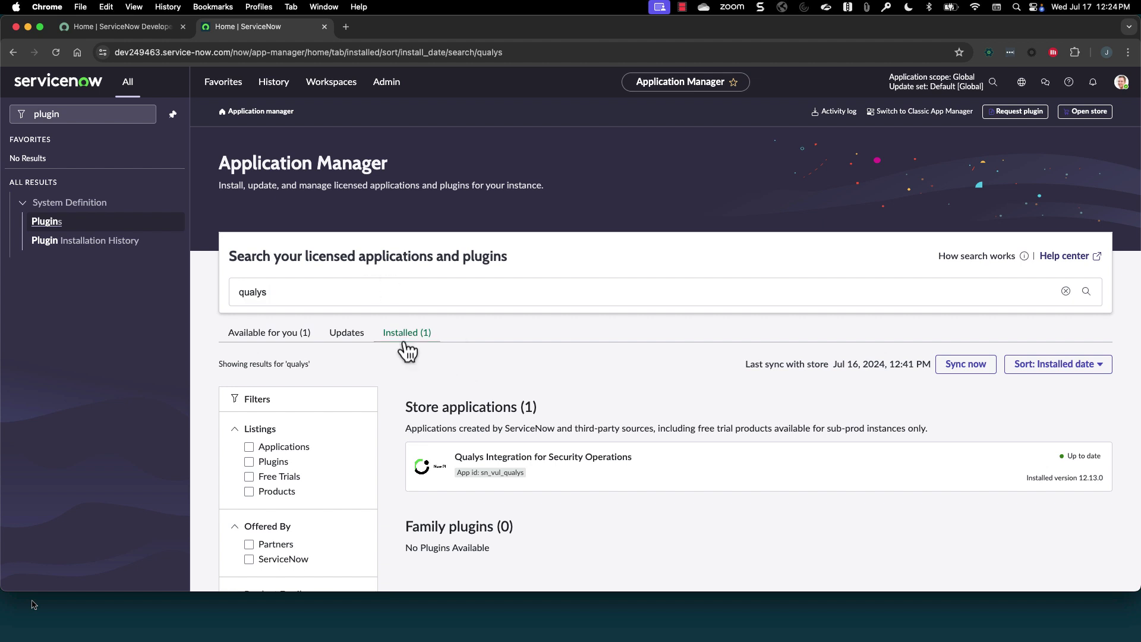
{"action": "left_click", "coordinate": [407, 346]}
{"action": "key", "text": "super+Tab"}
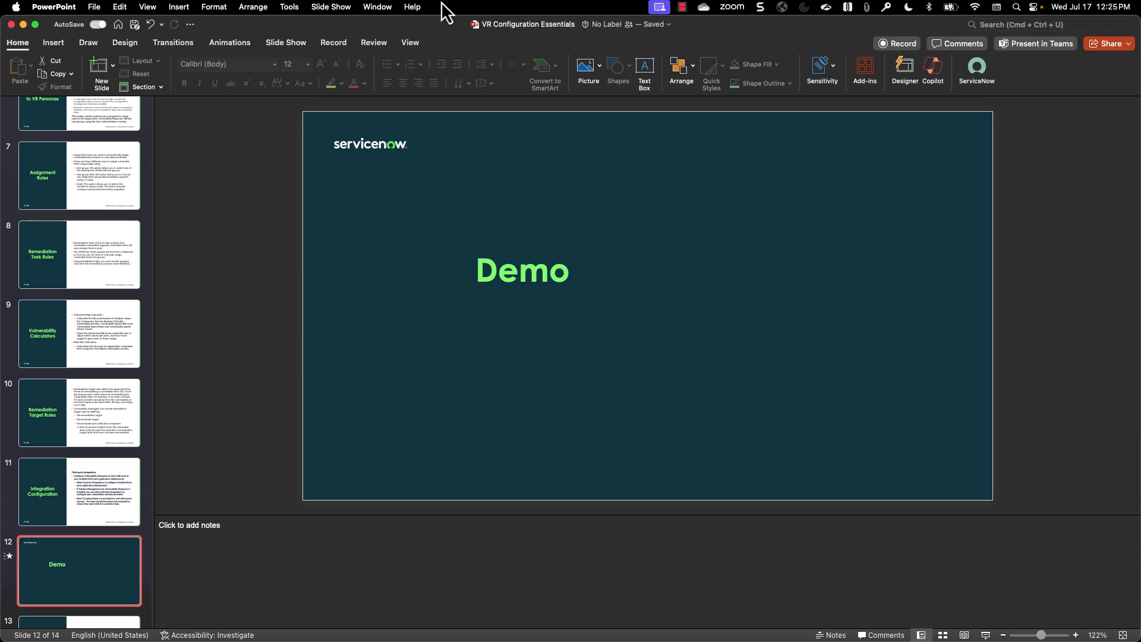
{"action": "key", "text": "super+Tab"}
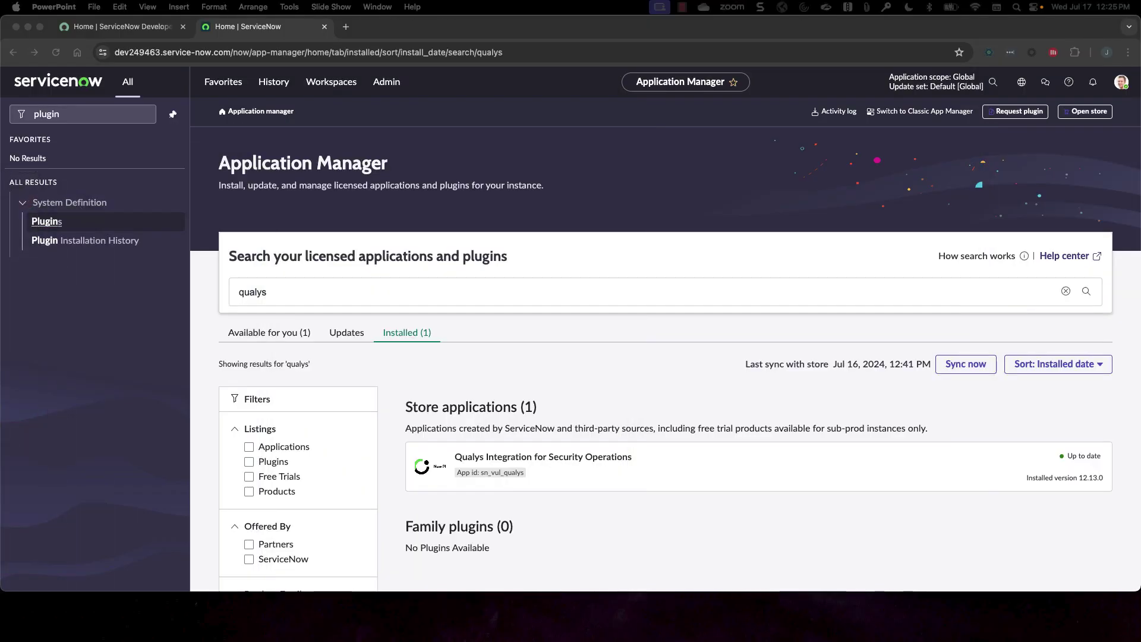
- Filter the navigator for "setup as" and open the Vulnerability Response Setup Assistant
{"action": "left_click", "coordinate": [67, 112]}
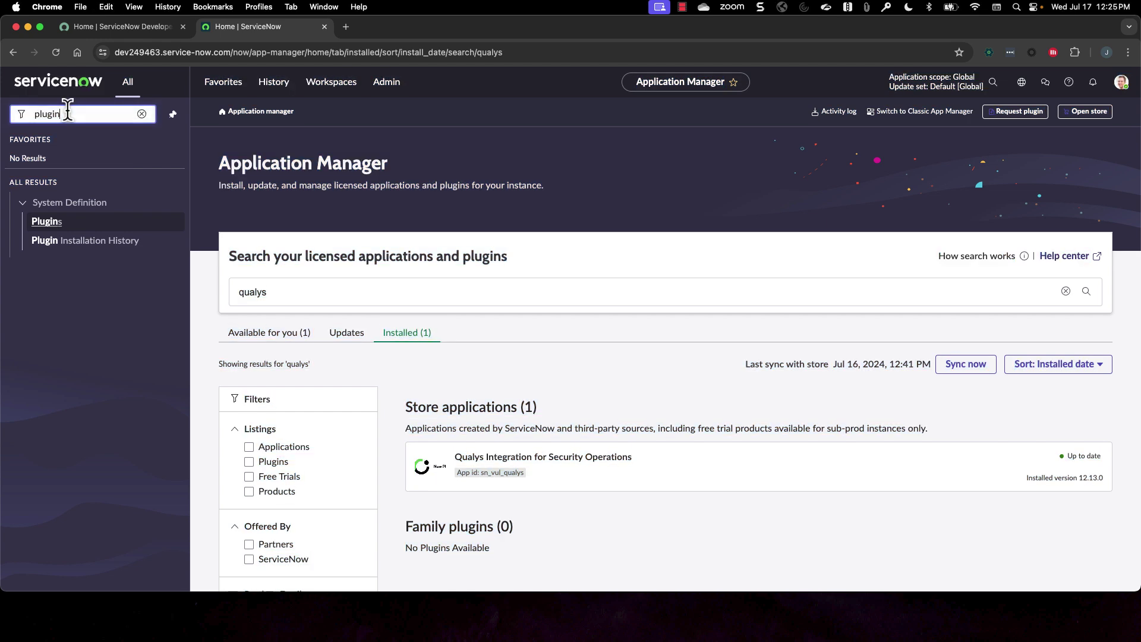
{"action": "double_click", "coordinate": [68, 112]}
{"action": "type", "text": "setup"}
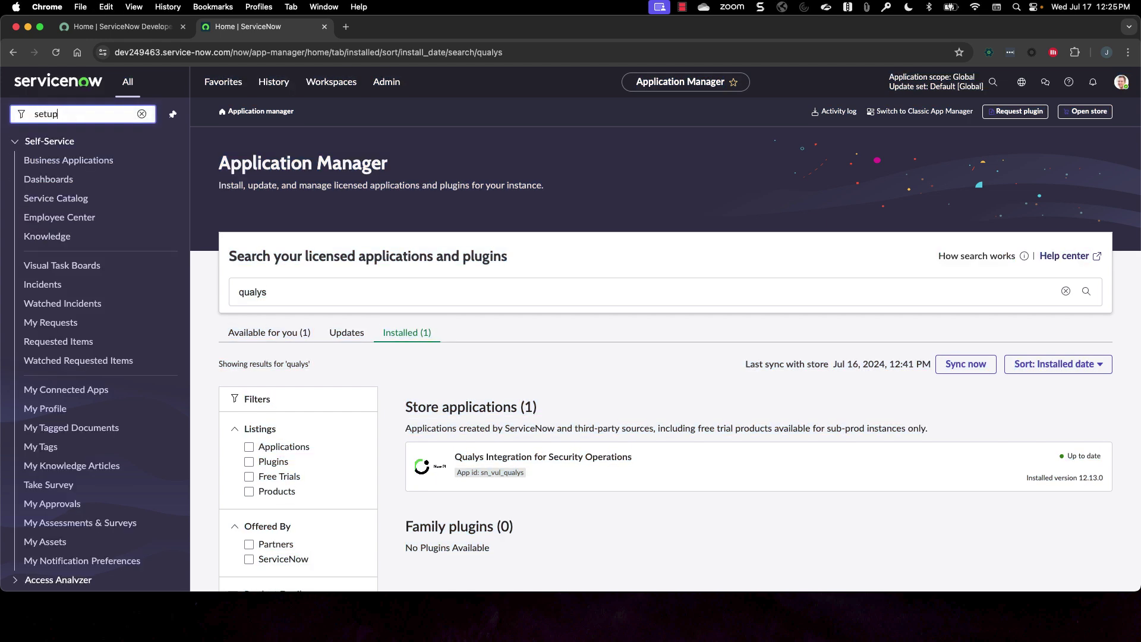
{"action": "type", "text": "as as"}
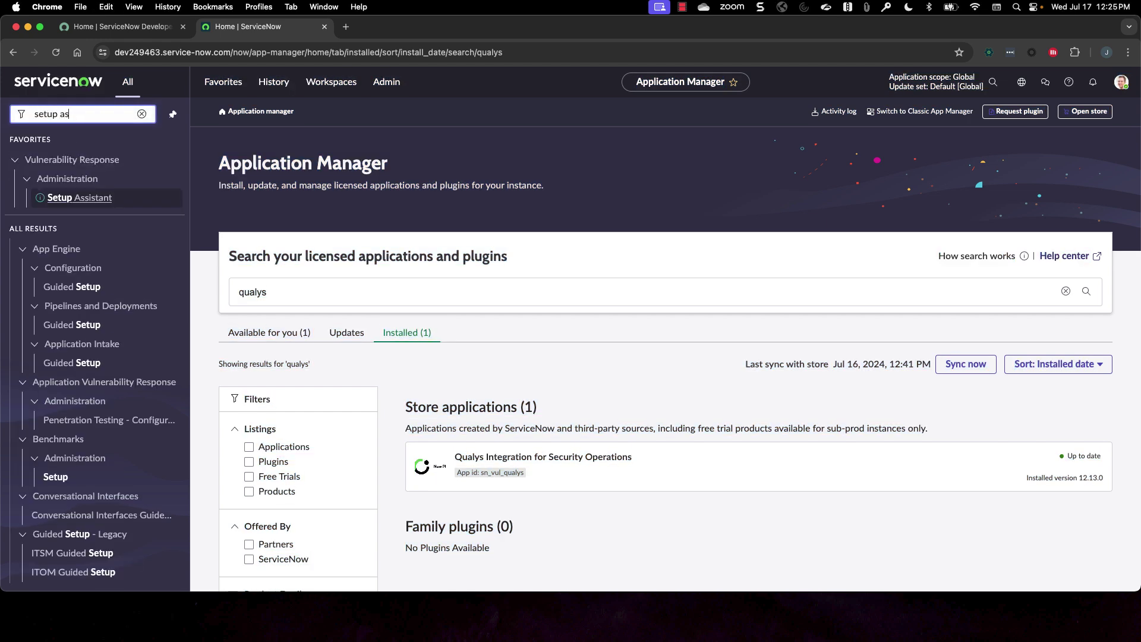
{"action": "left_click", "coordinate": [74, 287]}
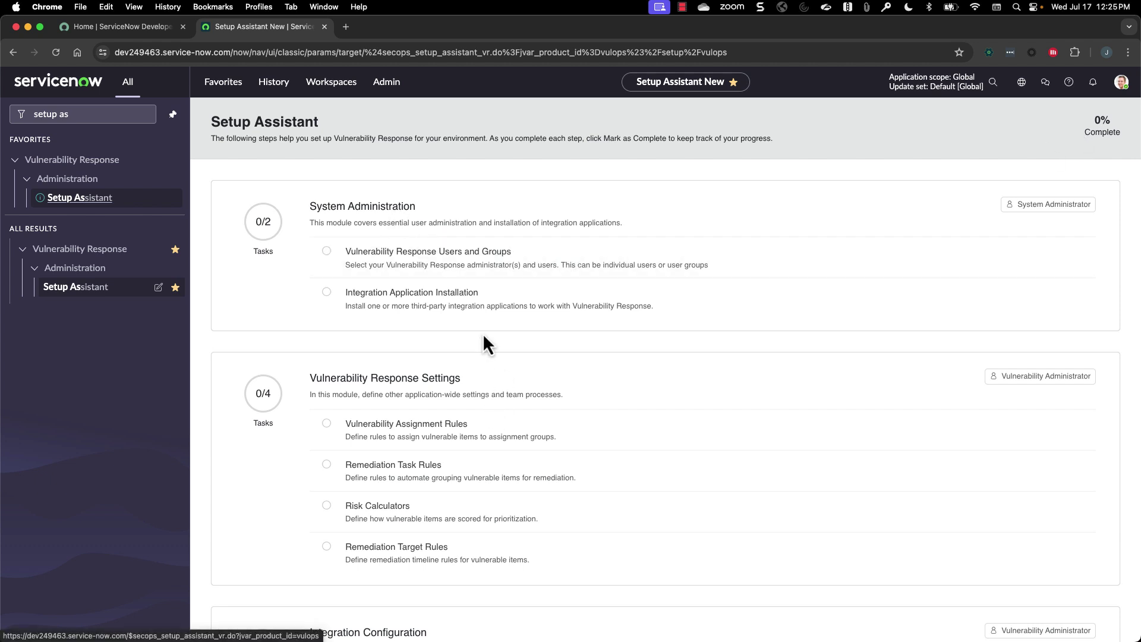
- Open the Vulnerability Response Users and Groups task and highlight its list of personas
{"action": "left_click", "coordinate": [419, 253]}
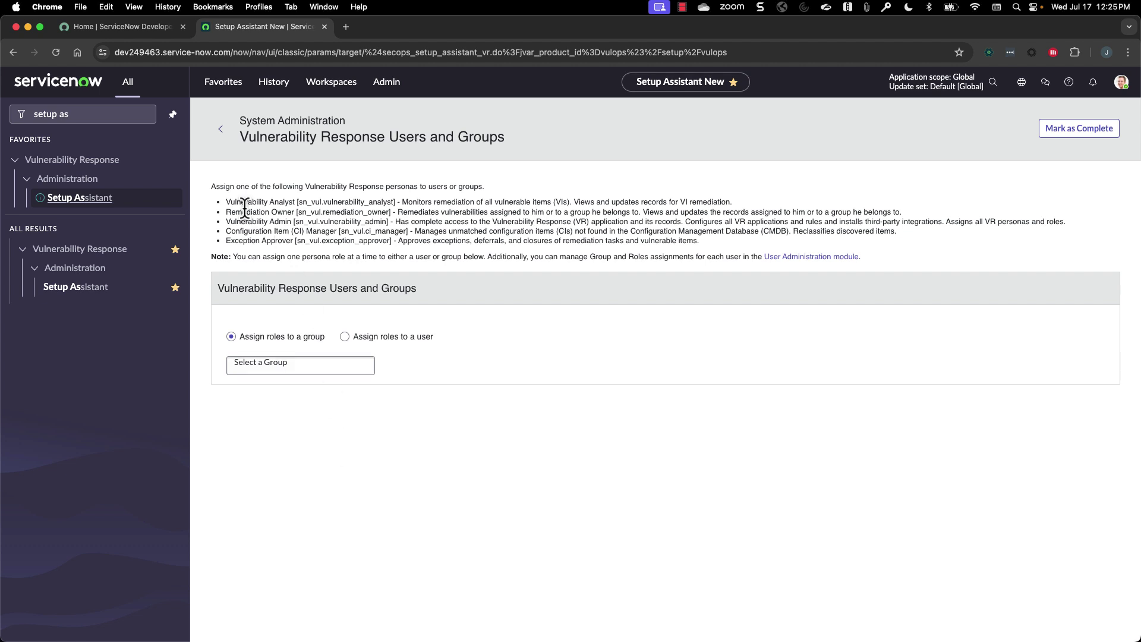
{"action": "left_click_drag", "start_coordinate": [226, 202], "coordinate": [332, 241]}
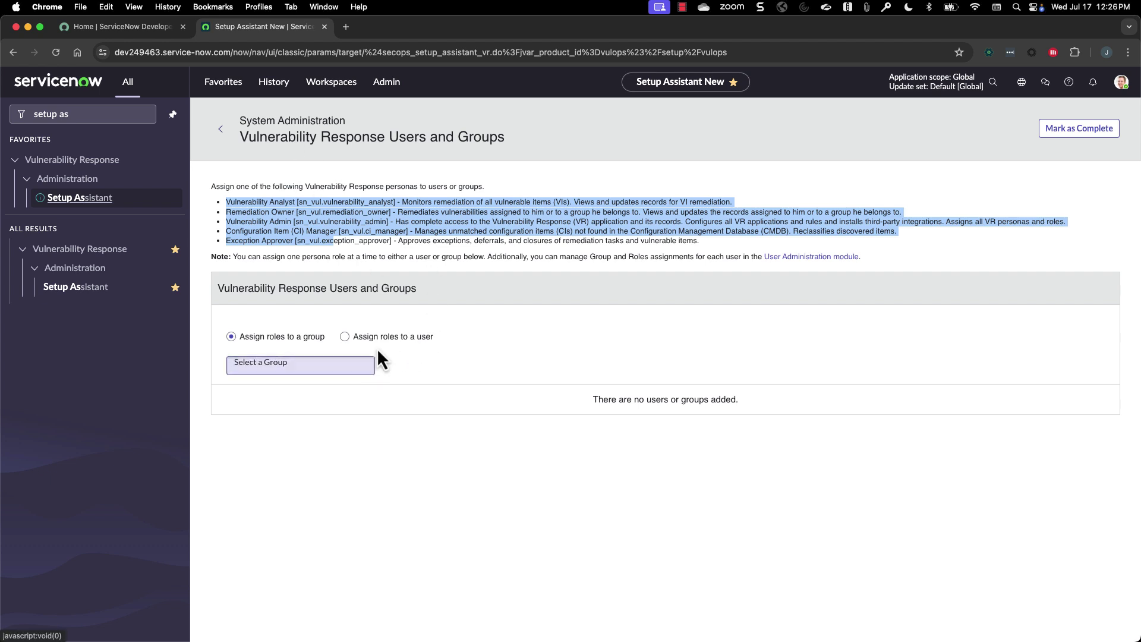
- Open the VR Groups favorite in a new browser tab and select the Vulnerability Admin and Vulnerability Analyst groups
{"action": "left_click", "coordinate": [224, 89]}
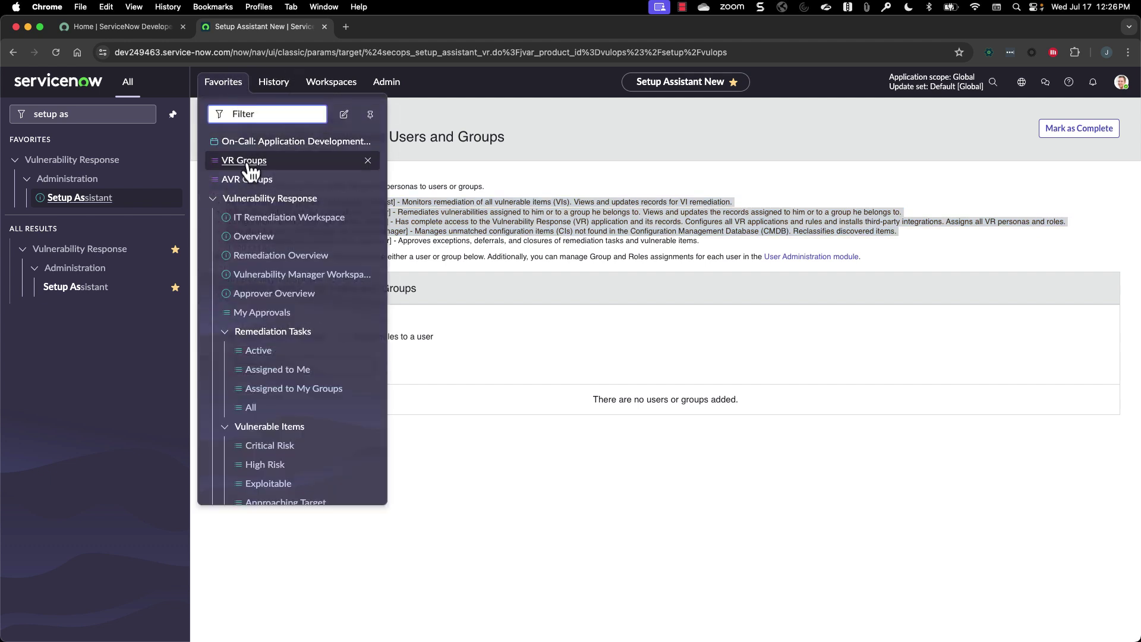
{"action": "left_click", "coordinate": [279, 156], "text": "super"}
{"action": "left_click", "coordinate": [373, 27]}
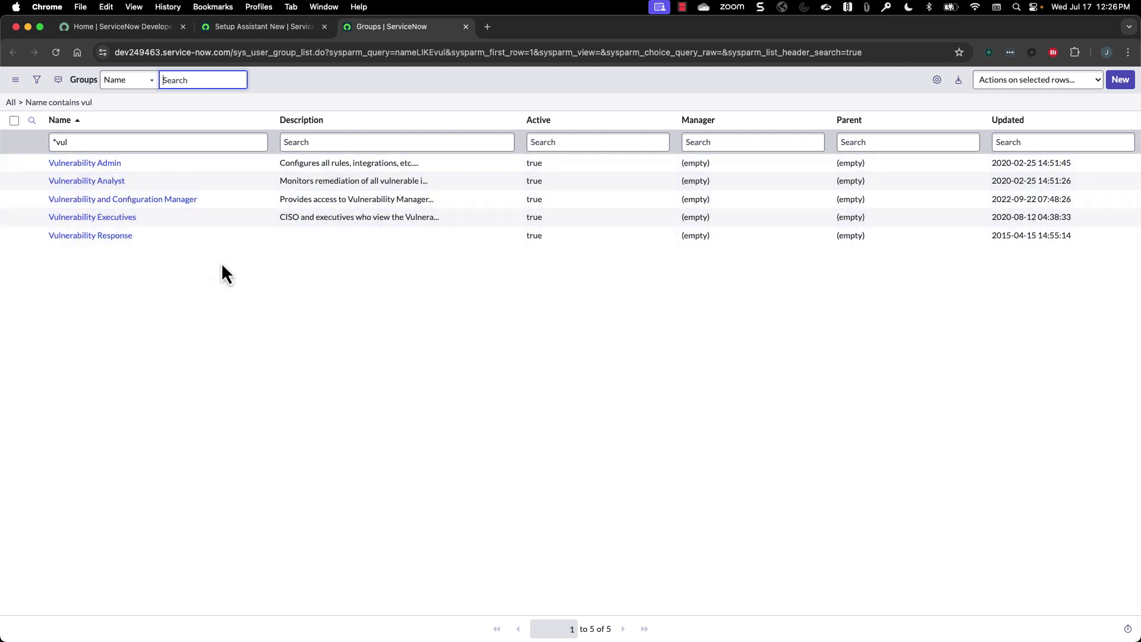
{"action": "left_click", "coordinate": [14, 163]}
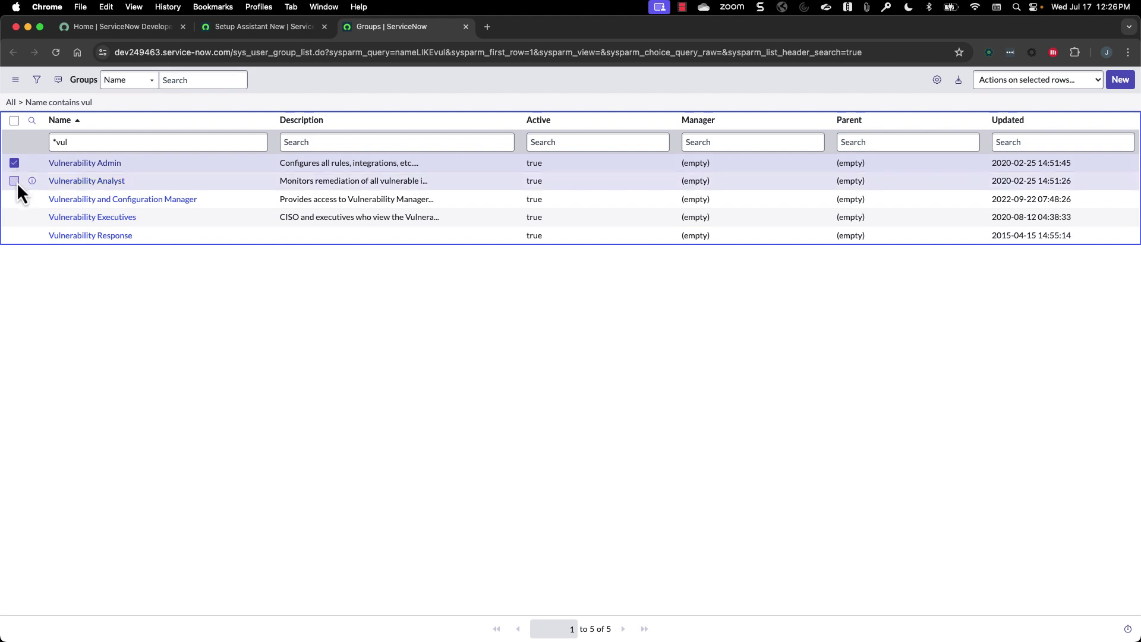
{"action": "left_click", "coordinate": [15, 181]}
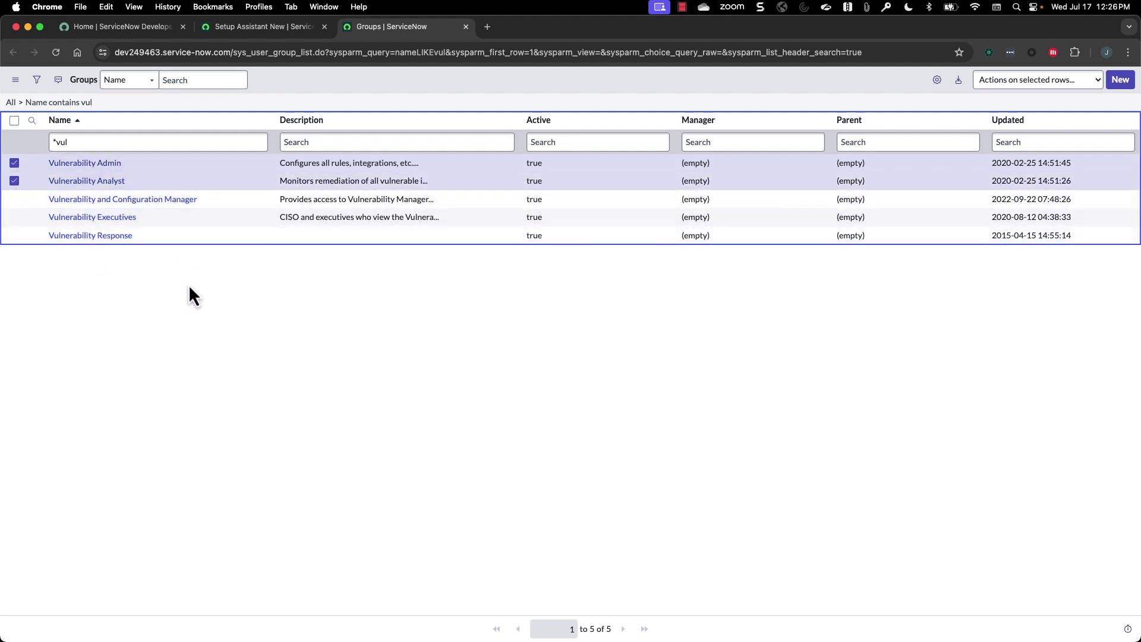
- Return to the Setup Assistant browser tab and highlight the Remediation Owner persona and its role name
{"action": "left_click", "coordinate": [258, 29]}
{"action": "left_click", "coordinate": [256, 231]}
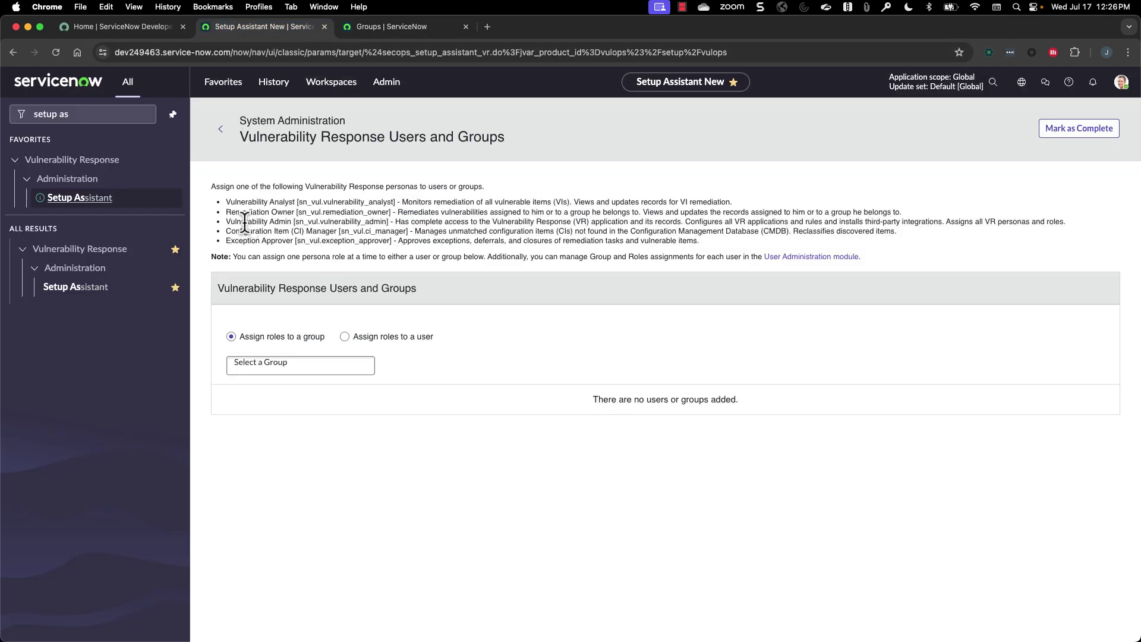
{"action": "left_click_drag", "start_coordinate": [225, 212], "coordinate": [392, 211]}
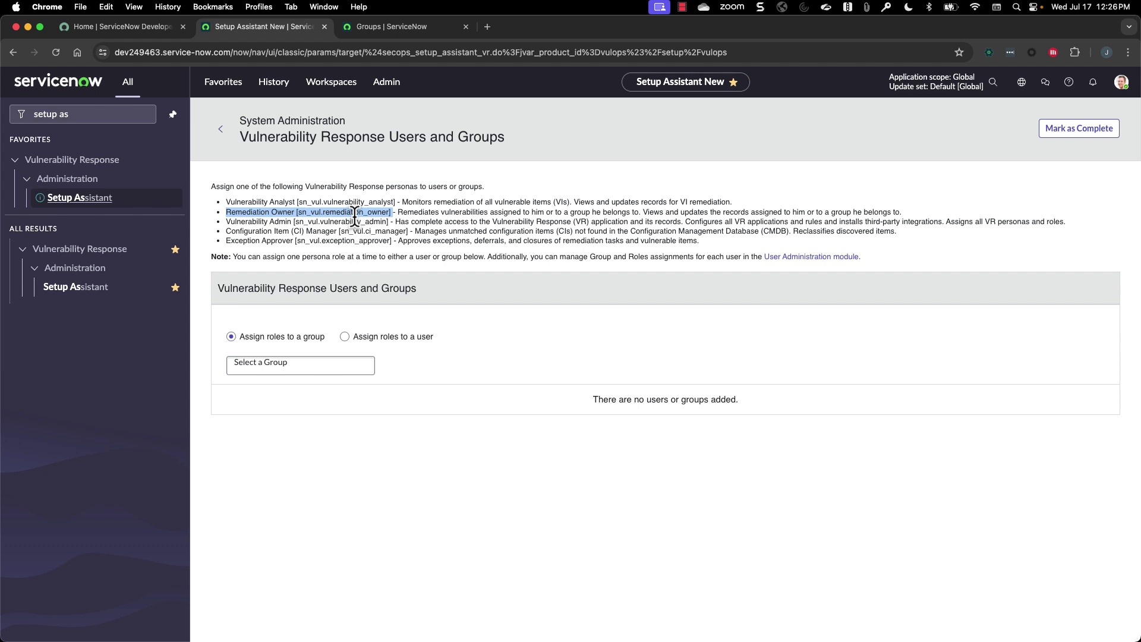
{"action": "left_click", "coordinate": [398, 450]}
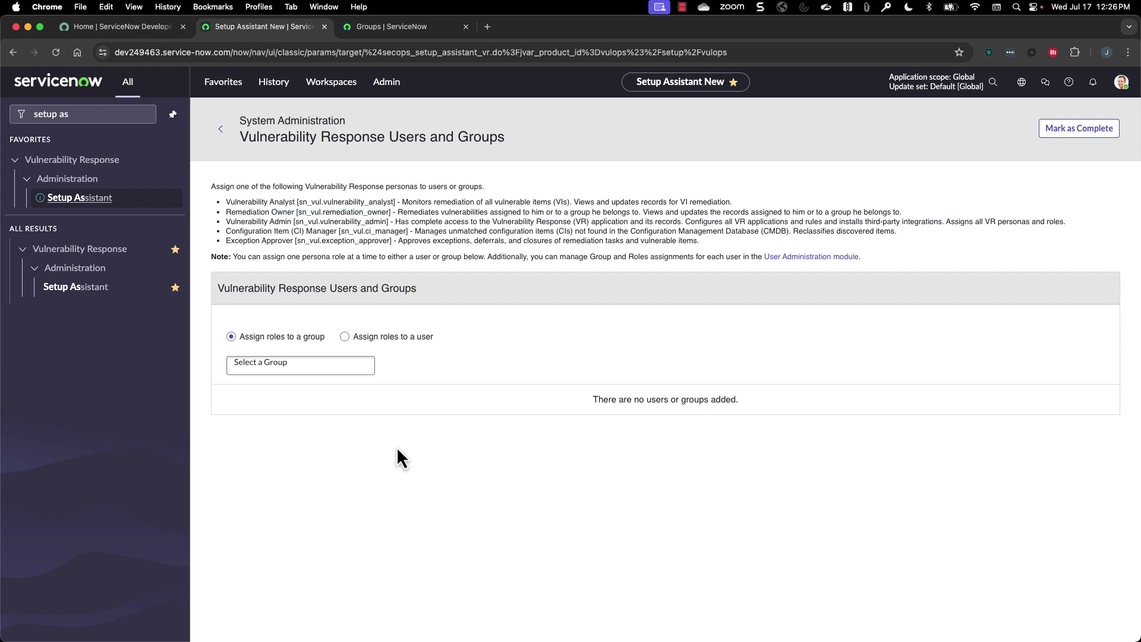
- Add the Application Development group with the Vulnerability Analyst role, and return to the Setup Assistant overview
{"action": "left_click", "coordinate": [295, 364]}
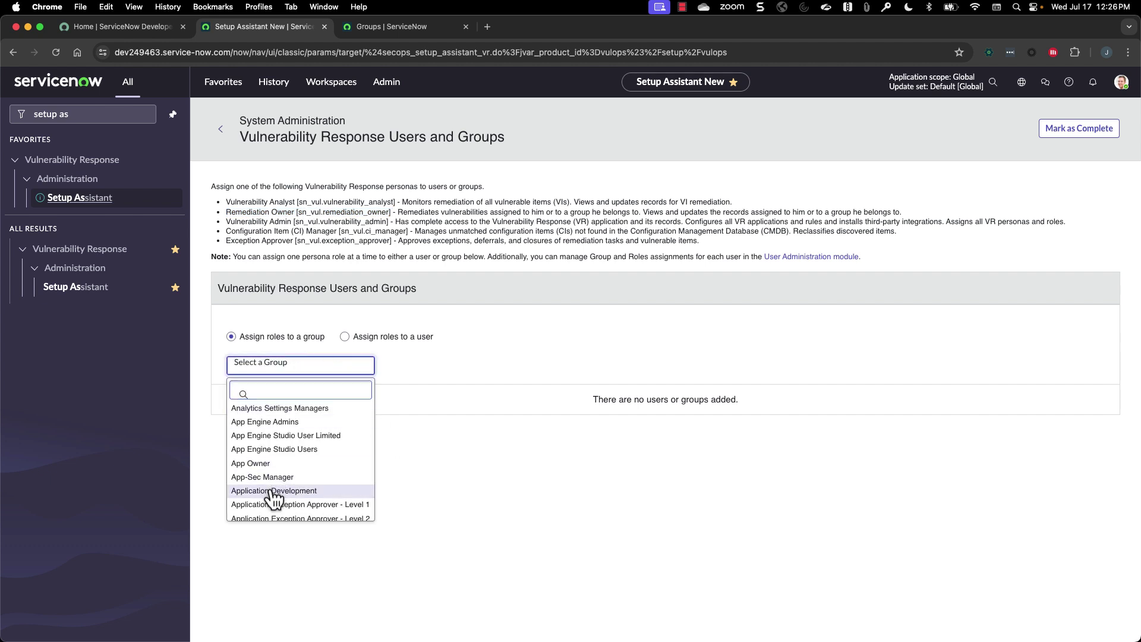
{"action": "left_click", "coordinate": [274, 491]}
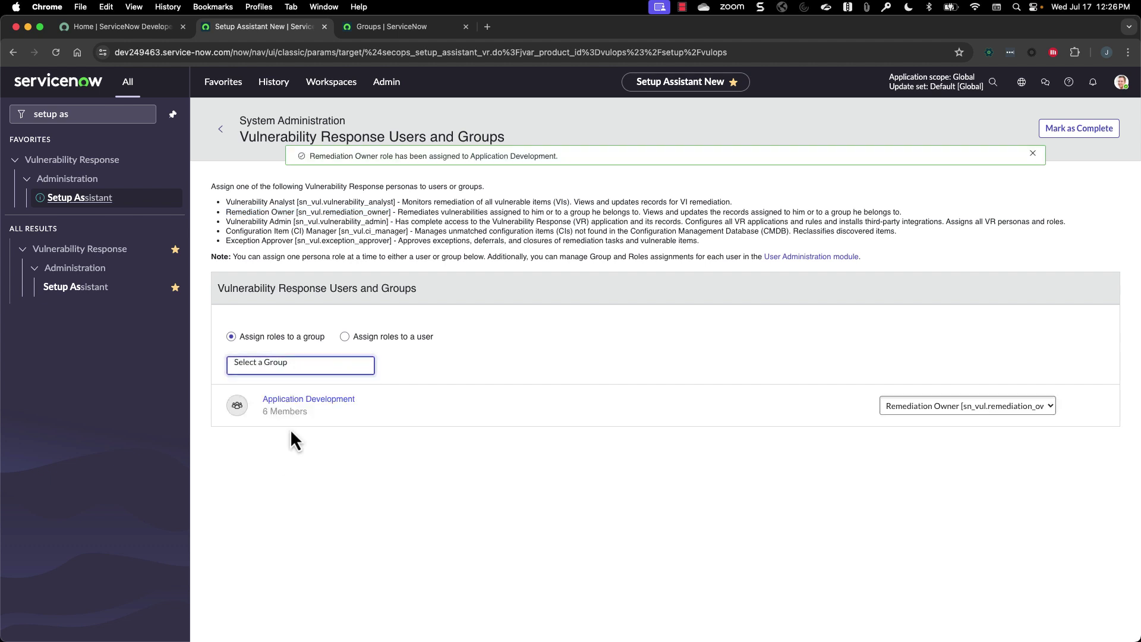
{"action": "left_click", "coordinate": [953, 407]}
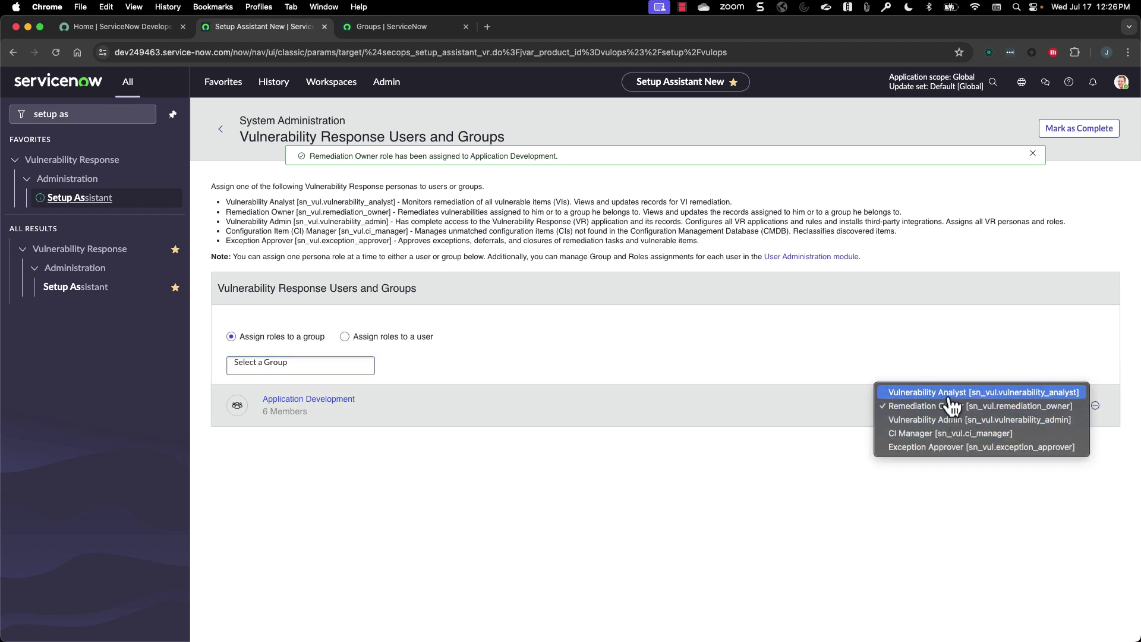
{"action": "left_click", "coordinate": [949, 406]}
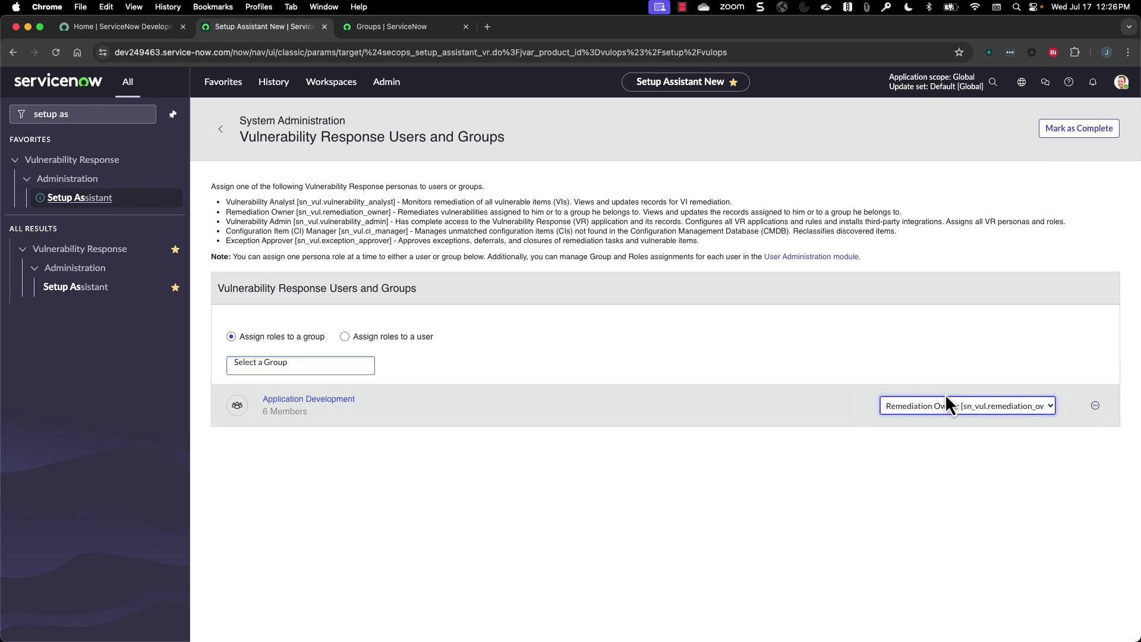
{"action": "key", "text": "Up"}
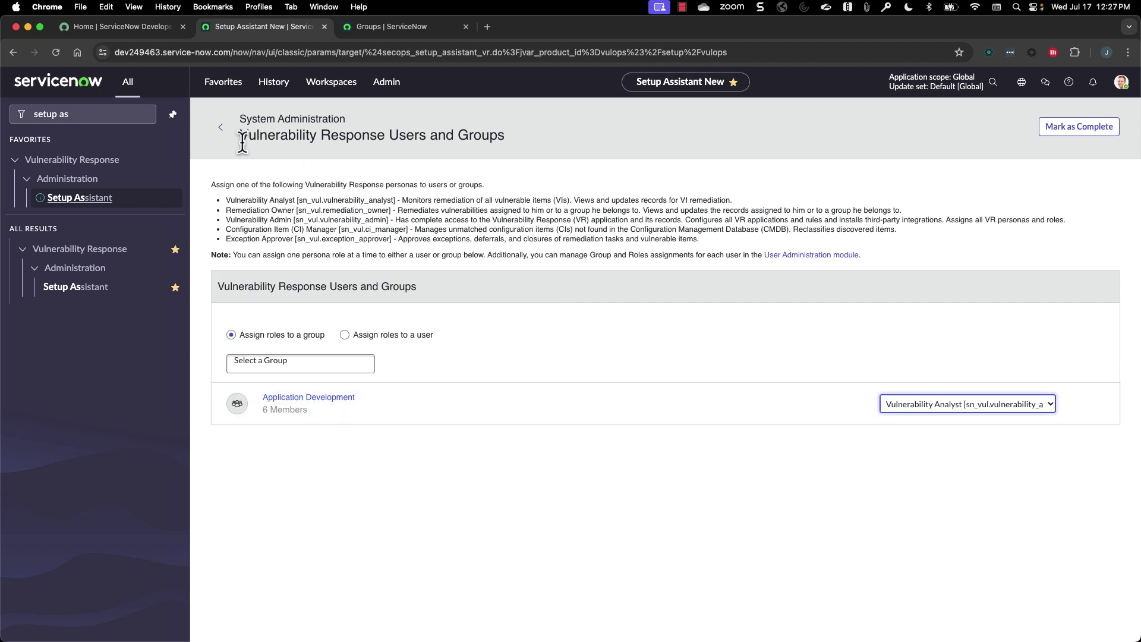
{"action": "left_click", "coordinate": [221, 133]}
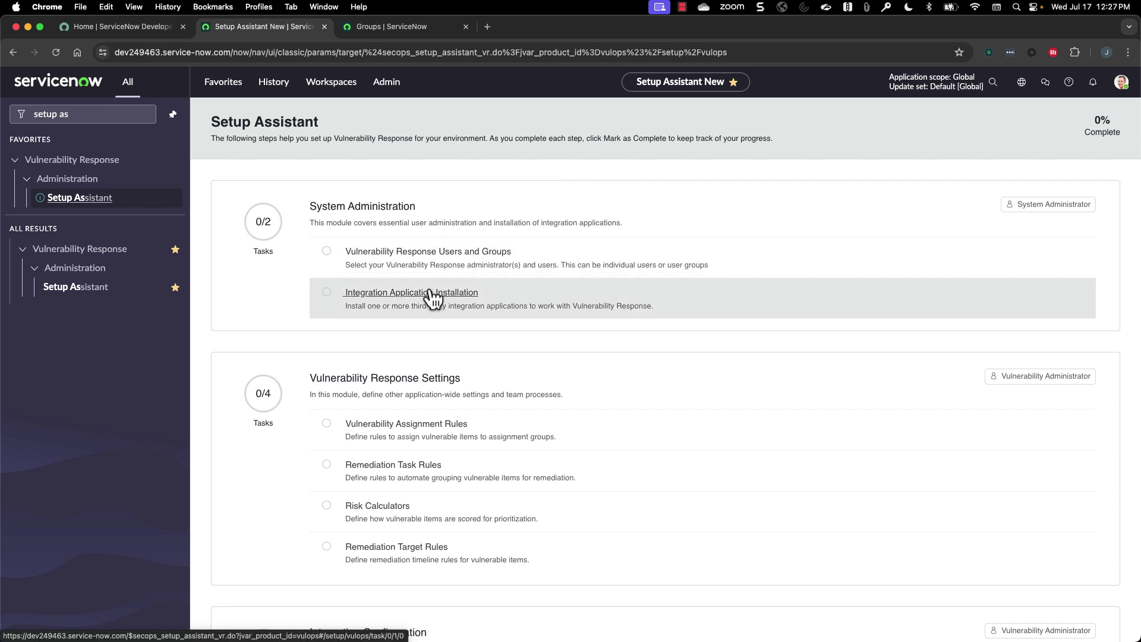
- View the Integration Application Installation task's information and return to the Setup Assistant overview
{"action": "left_click", "coordinate": [428, 292]}
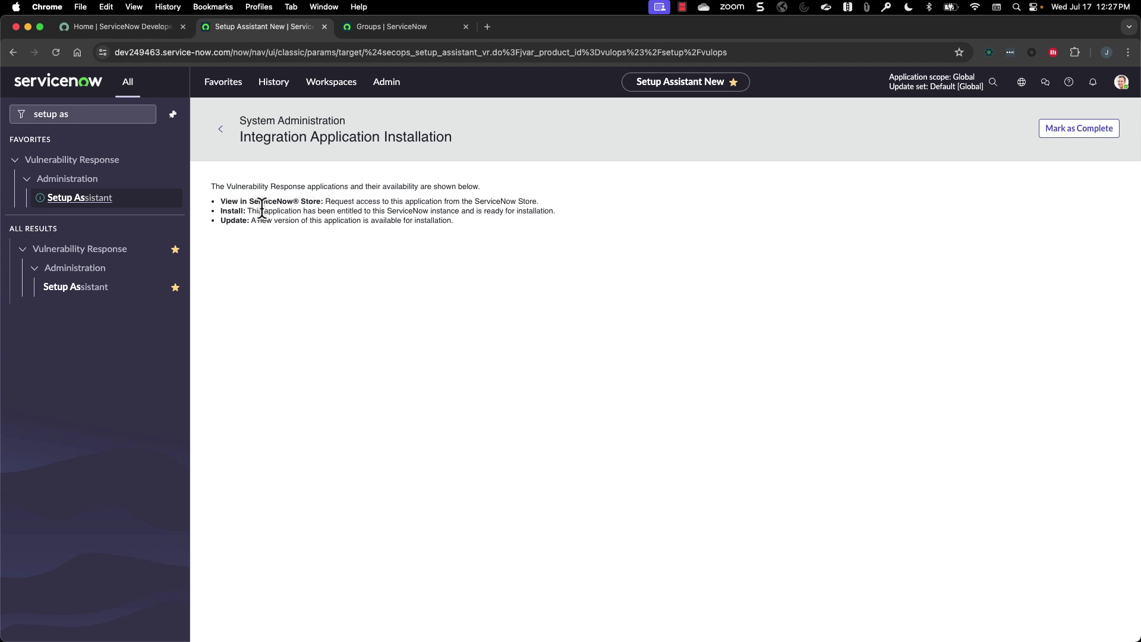
{"action": "left_click", "coordinate": [221, 132]}
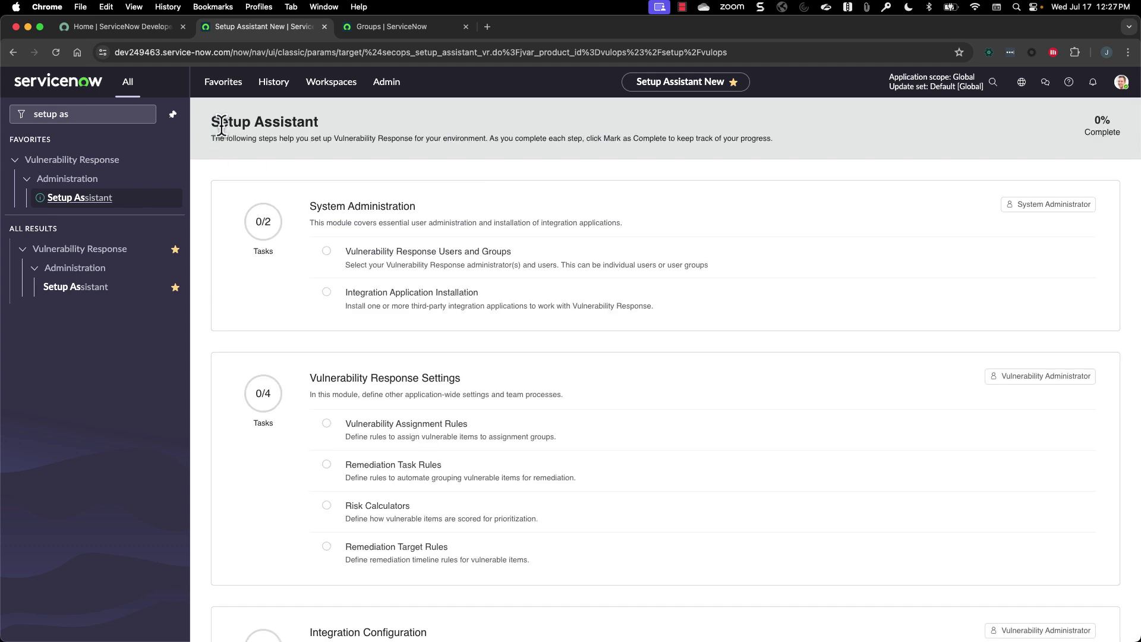
{"action": "scroll", "coordinate": [485, 388], "scroll_direction": "down", "scroll_amount": 3}
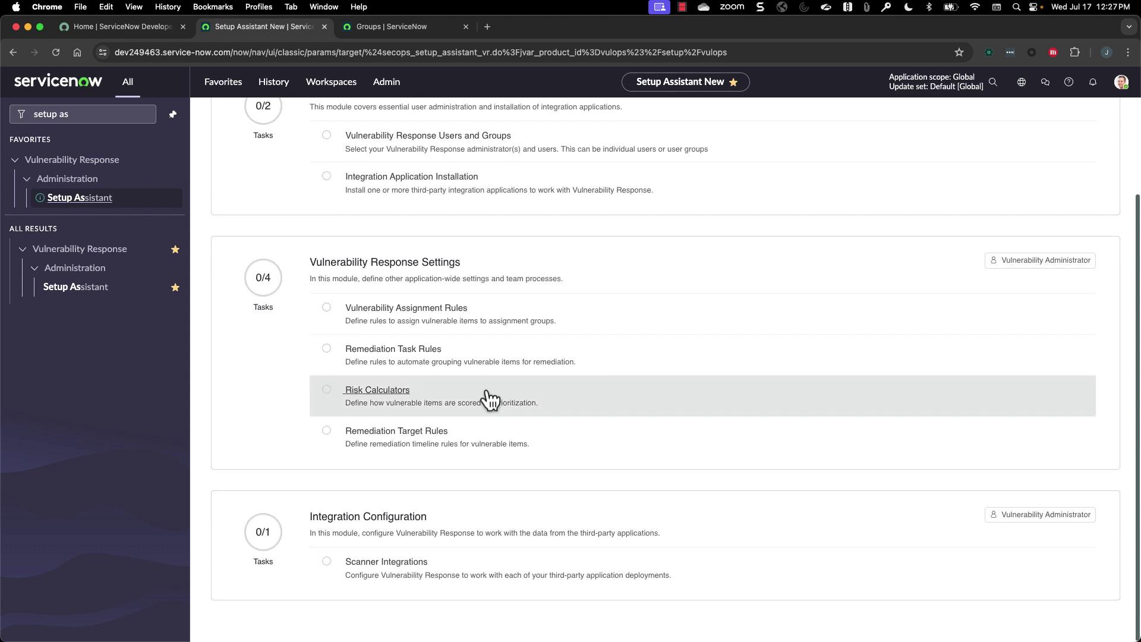
- Create a new vulnerability assignment rule named "Default Assignment Rule" with an execution order of 1000
{"action": "left_click", "coordinate": [390, 310]}
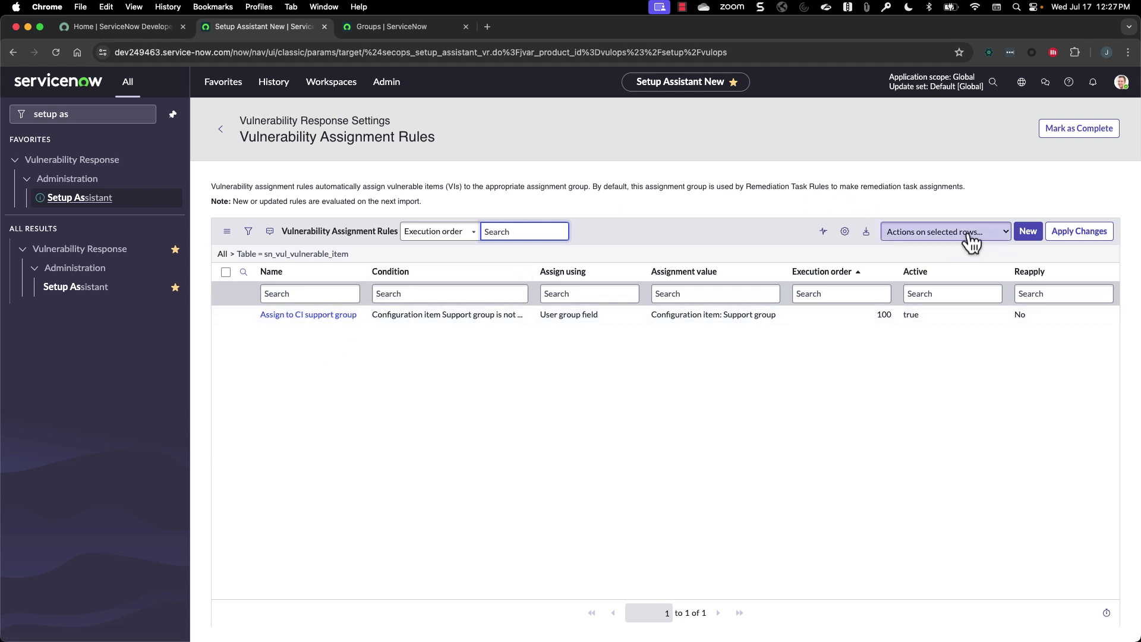
{"action": "left_click", "coordinate": [1032, 233]}
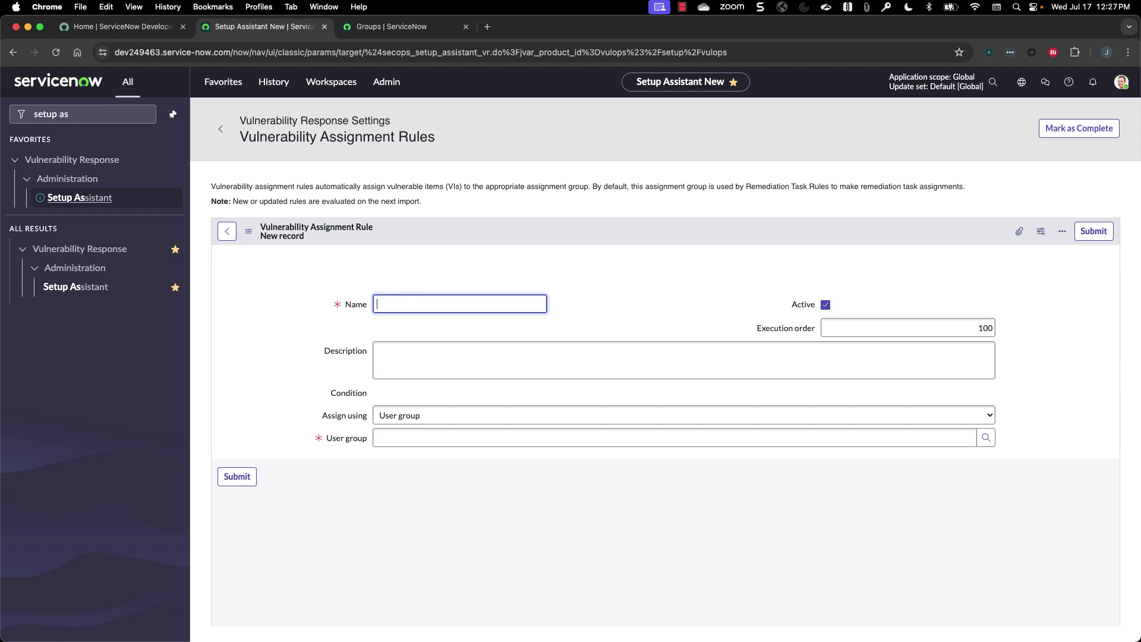
{"action": "type", "text": "Default Assignment"}
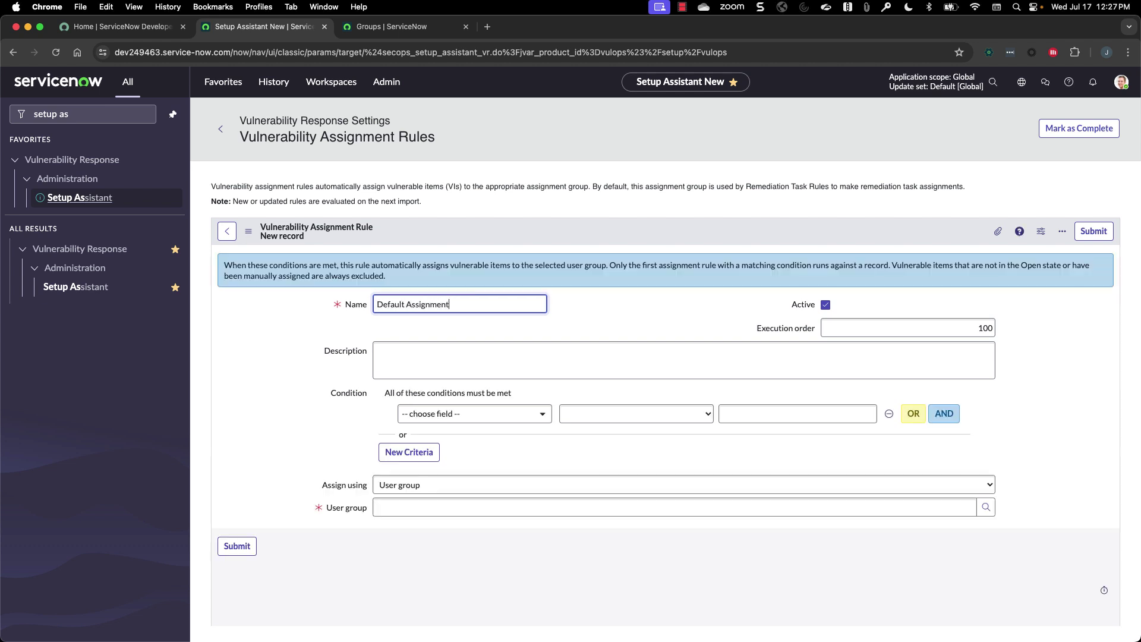
{"action": "type", "text": " Rule"}
{"action": "key", "text": "BackSpace"}
{"action": "type", "text": "le"}
{"action": "left_click", "coordinate": [987, 328]}
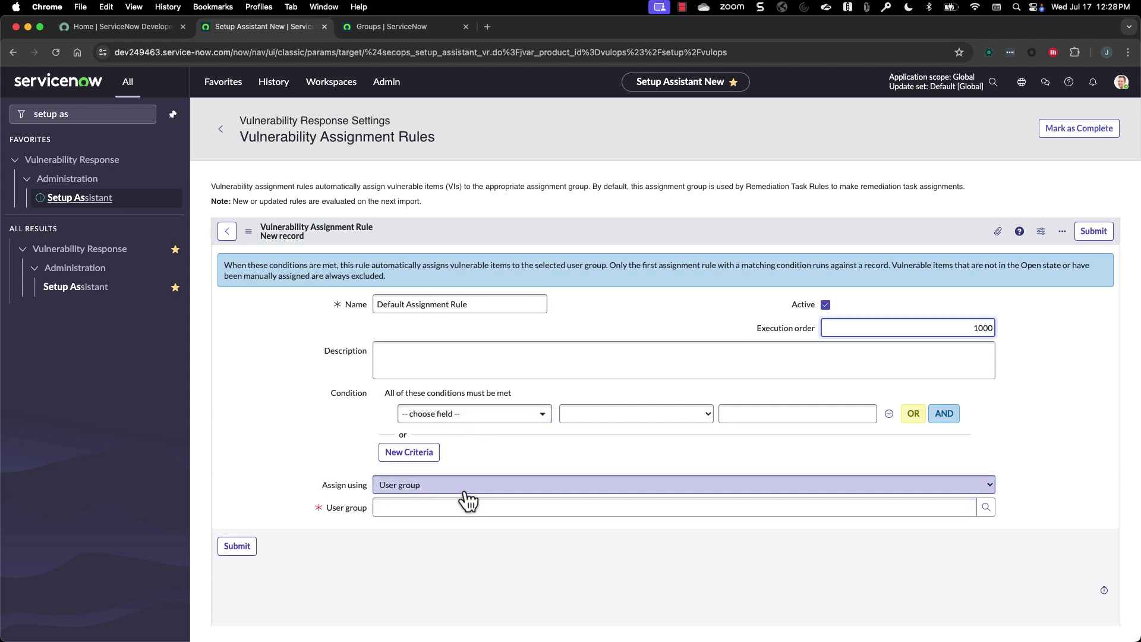
- Look up groups starting with "vulnerab" and set the rule's user group to Vulnerability Analyst
{"action": "left_click", "coordinate": [413, 508]}
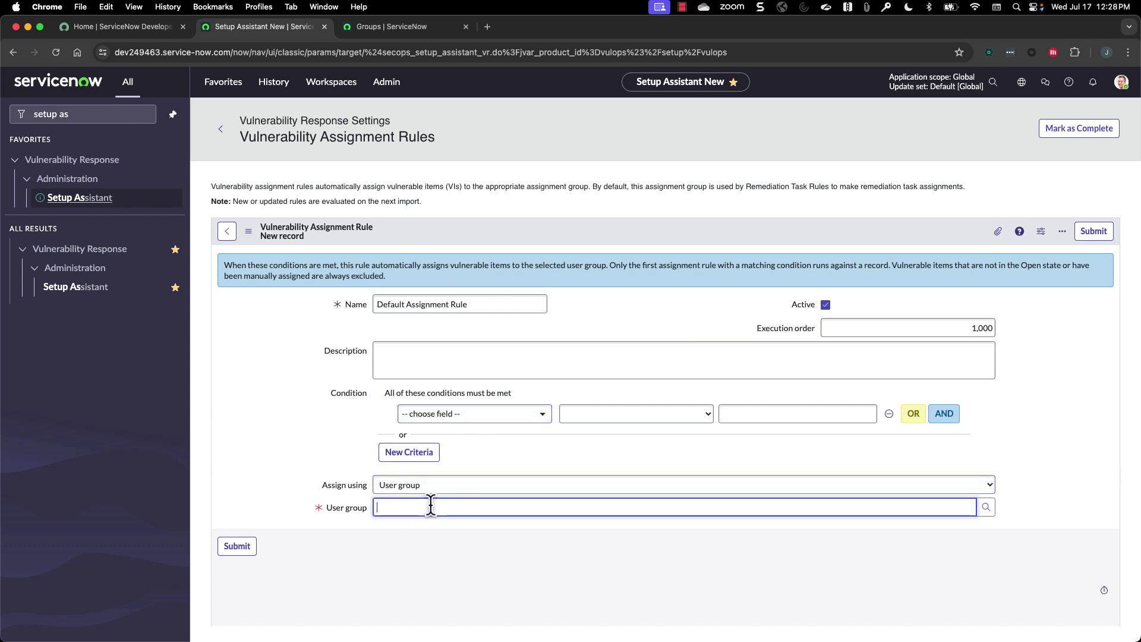
{"action": "left_click", "coordinate": [986, 509]}
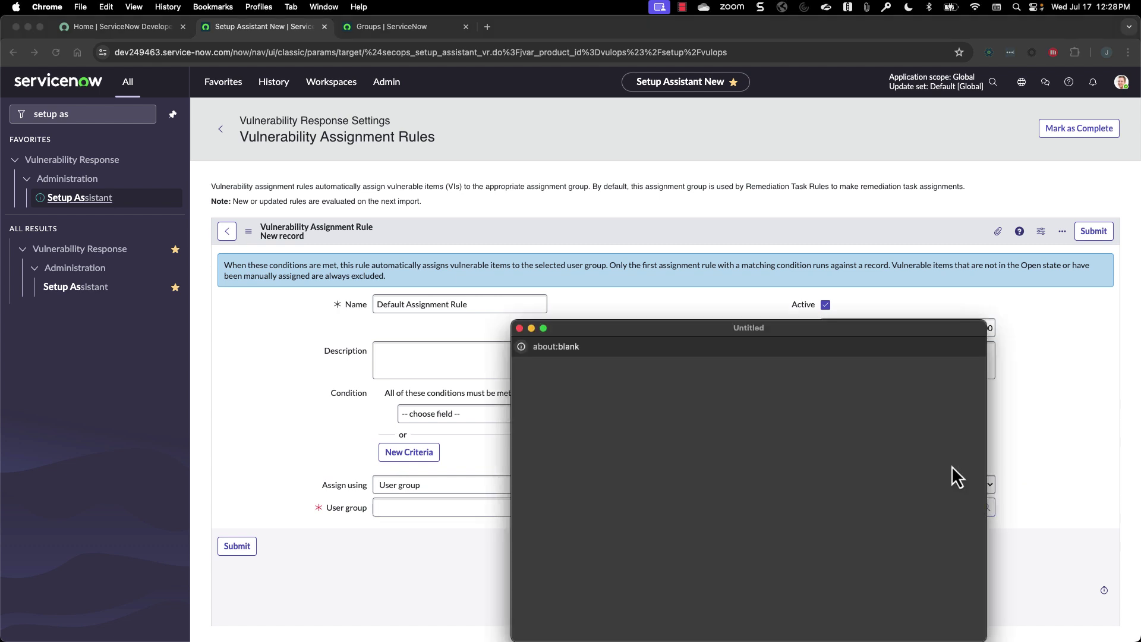
{"action": "left_click", "coordinate": [599, 432]}
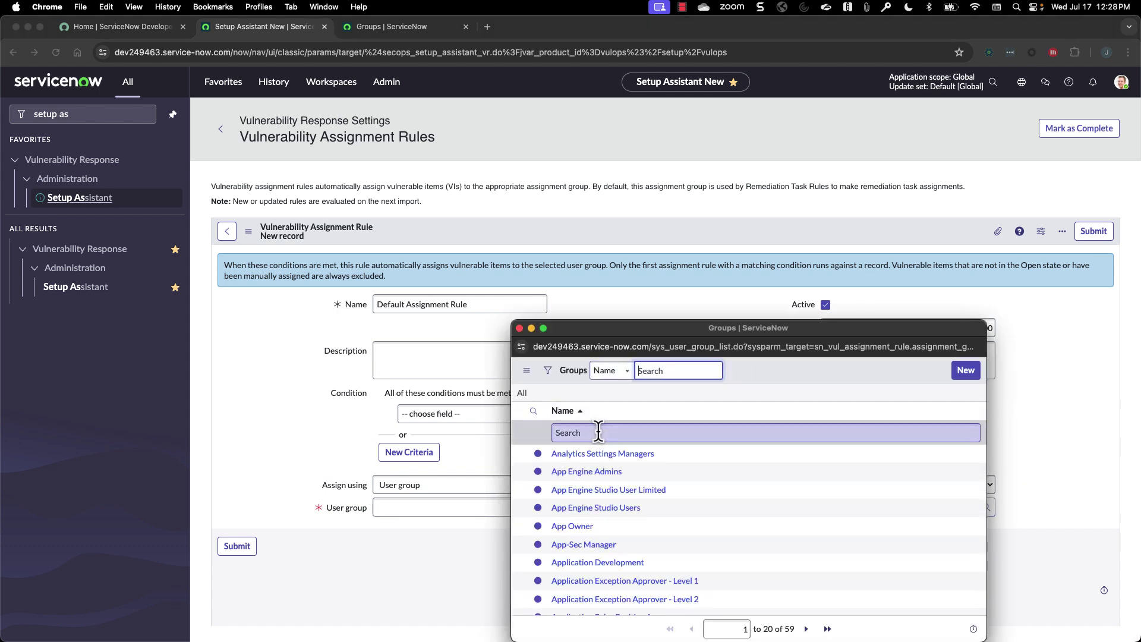
{"action": "type", "text": "vulnerab"}
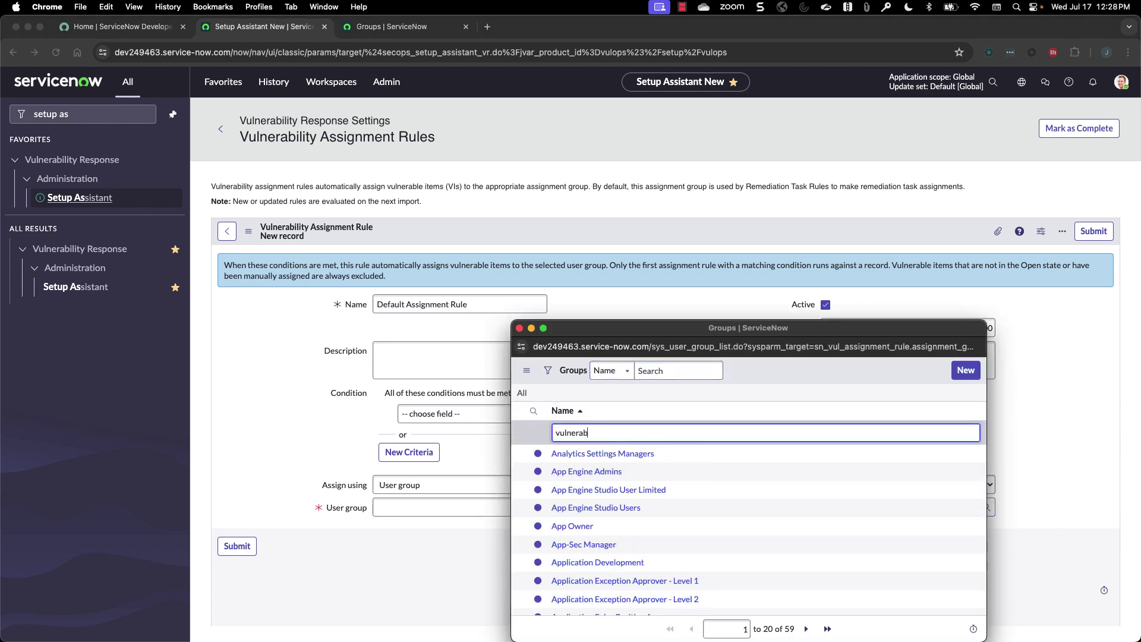
{"action": "key", "text": "Return"}
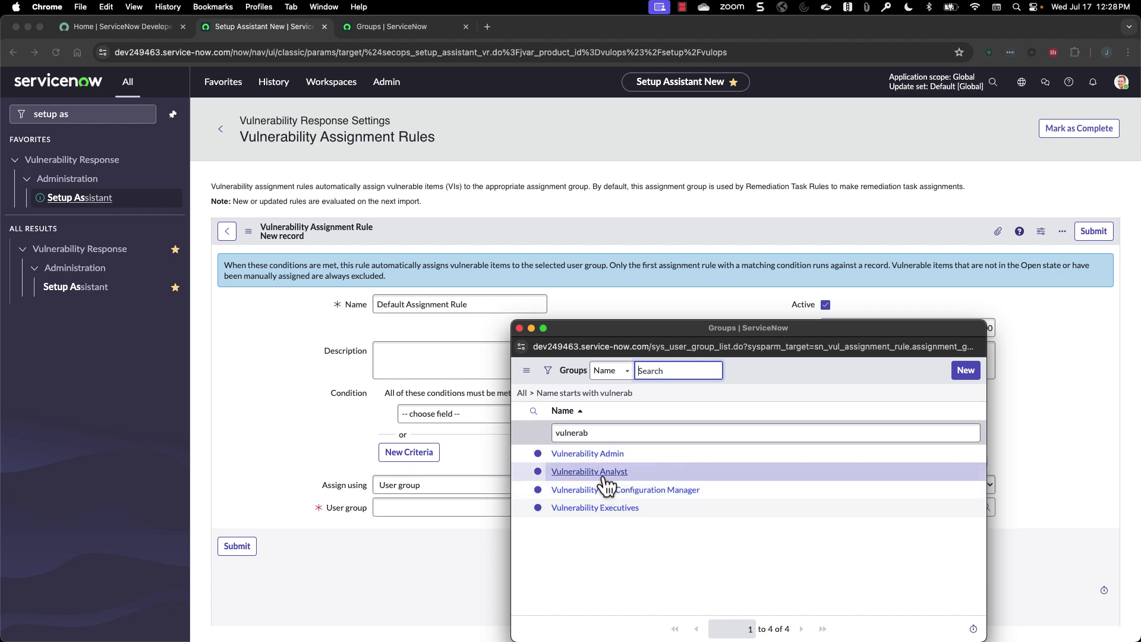
{"action": "left_click", "coordinate": [605, 476]}
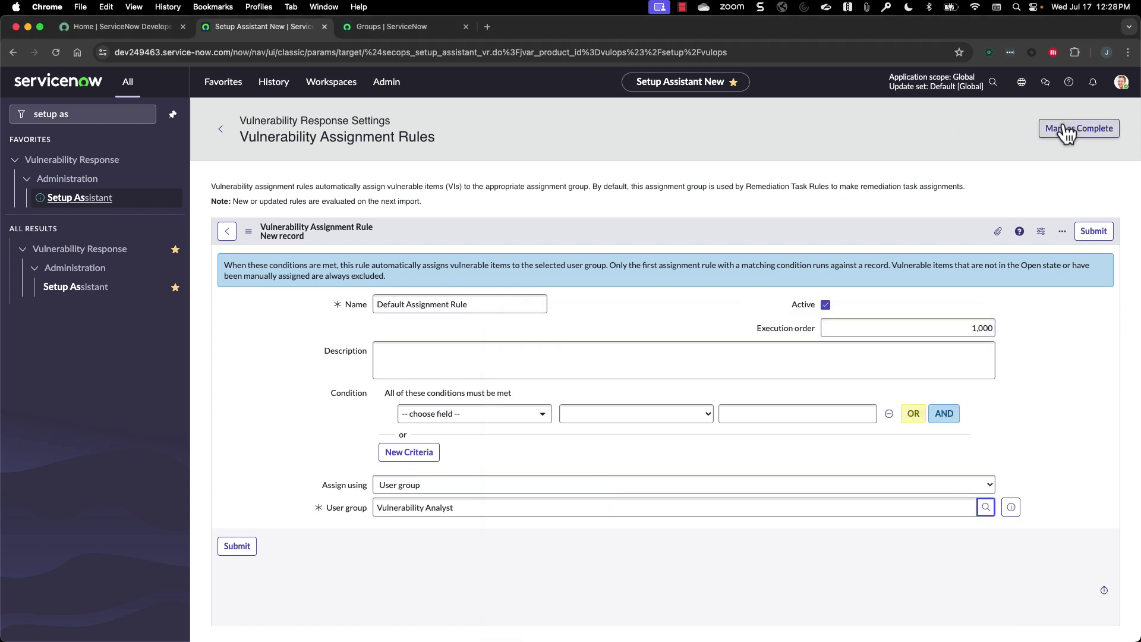
- Submit the assignment rule, then mark the Vulnerability Assignment Rules task as complete and return to the overview
{"action": "left_click", "coordinate": [1082, 232]}
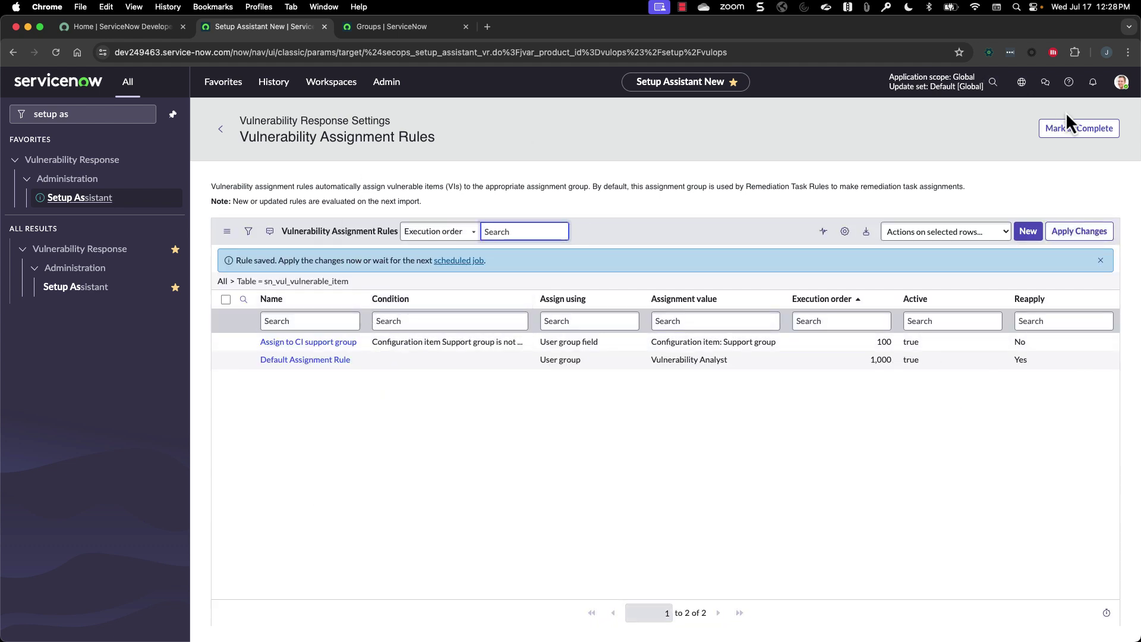
{"action": "left_click", "coordinate": [1077, 132]}
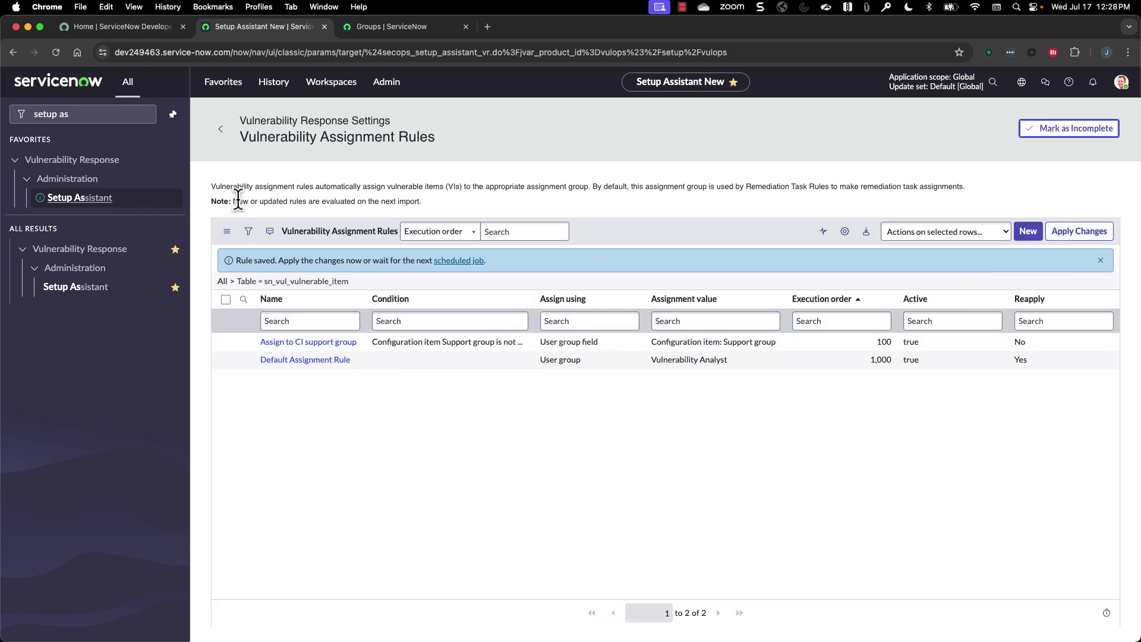
{"action": "left_click", "coordinate": [220, 132]}
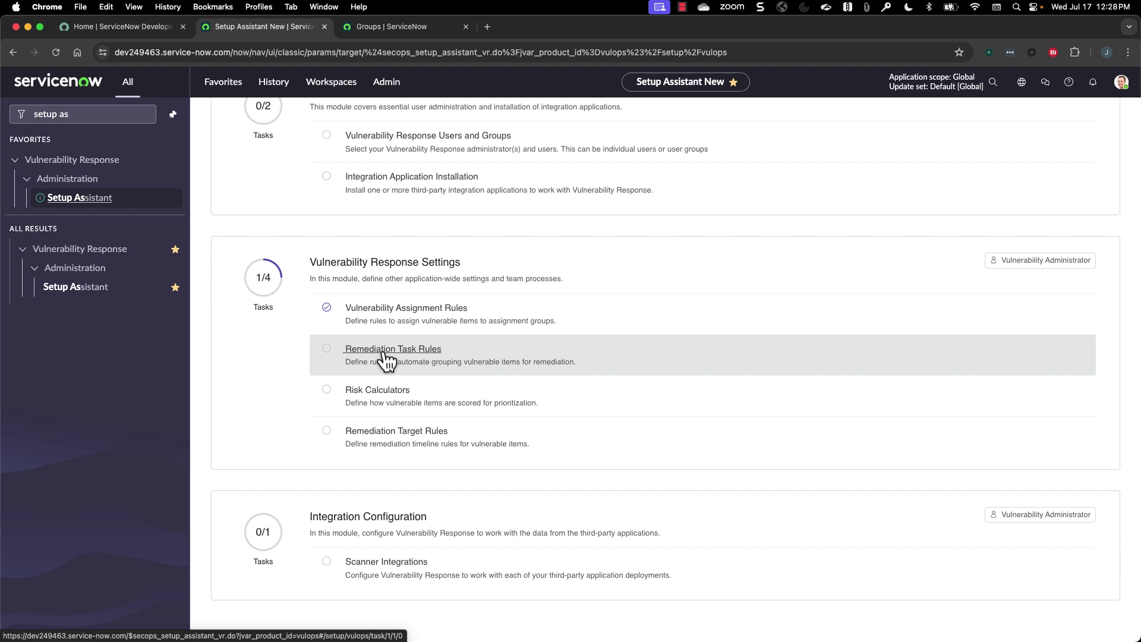
- Open the Vulnerability rule from the Remediation Task Rules task
{"action": "left_click", "coordinate": [386, 355]}
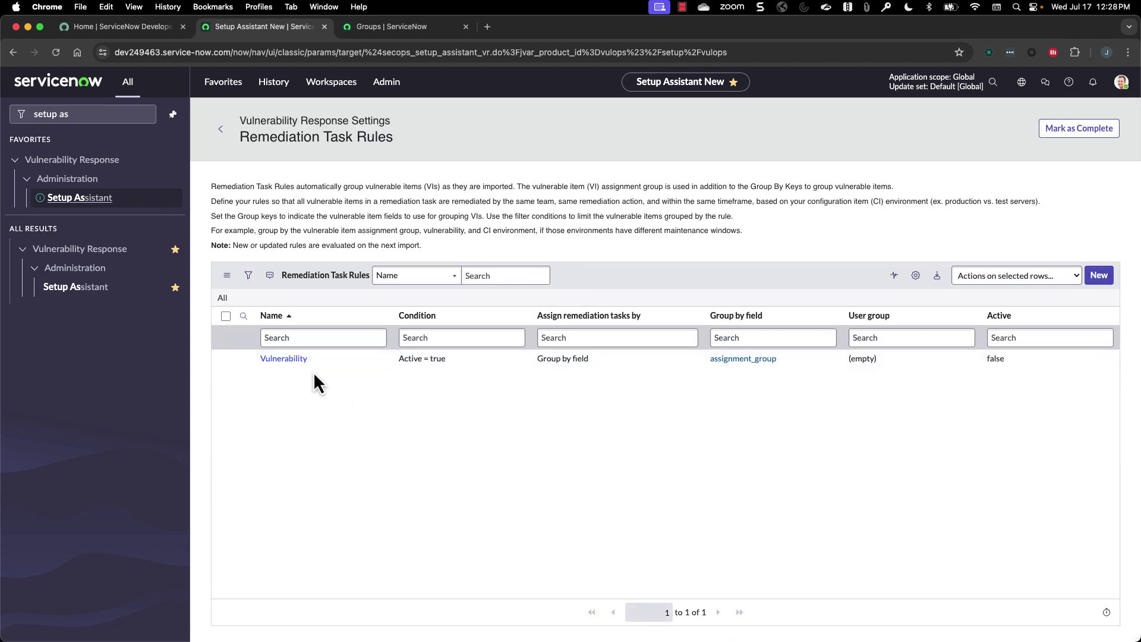
{"action": "left_click", "coordinate": [286, 359]}
{"action": "right_click", "coordinate": [284, 360]}
{"action": "left_click", "coordinate": [252, 390]}
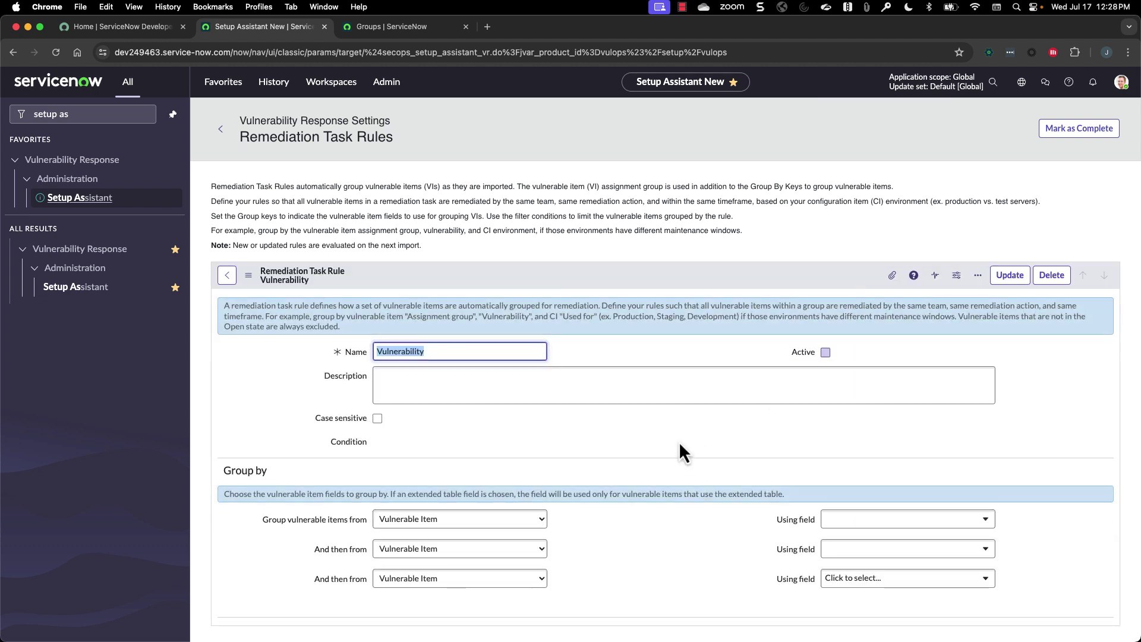
- Examine the Vulnerability rule's active setting, condition, group-by fields and assignment settings, and return to the Setup Assistant overview
{"action": "scroll", "coordinate": [677, 530], "scroll_direction": "down", "scroll_amount": 2}
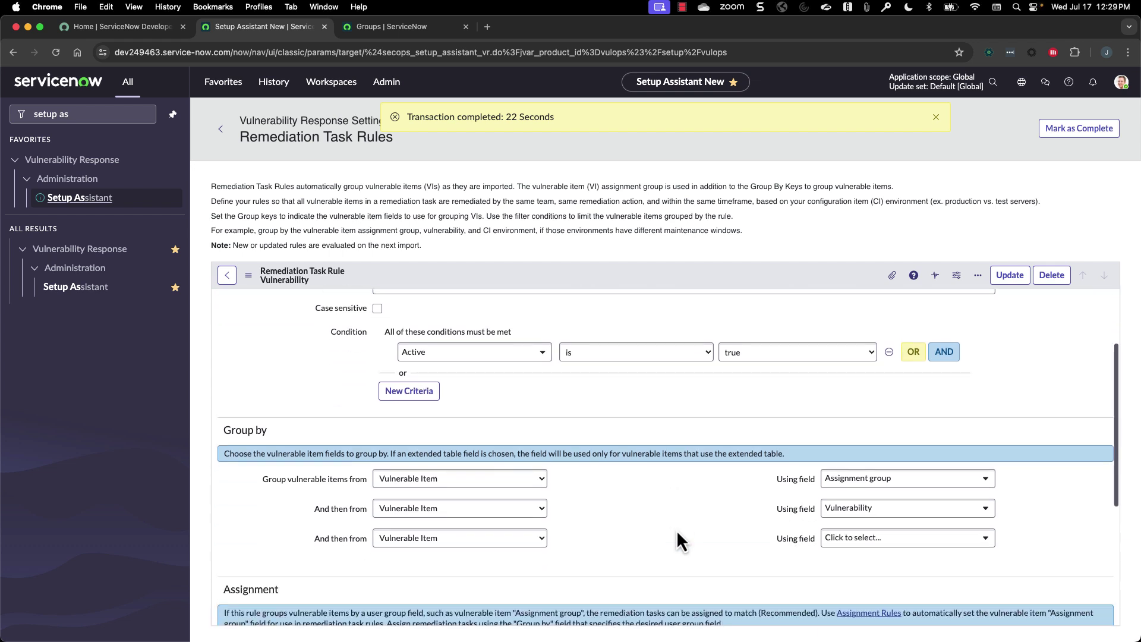
{"action": "scroll", "coordinate": [677, 529], "scroll_direction": "up", "scroll_amount": 2}
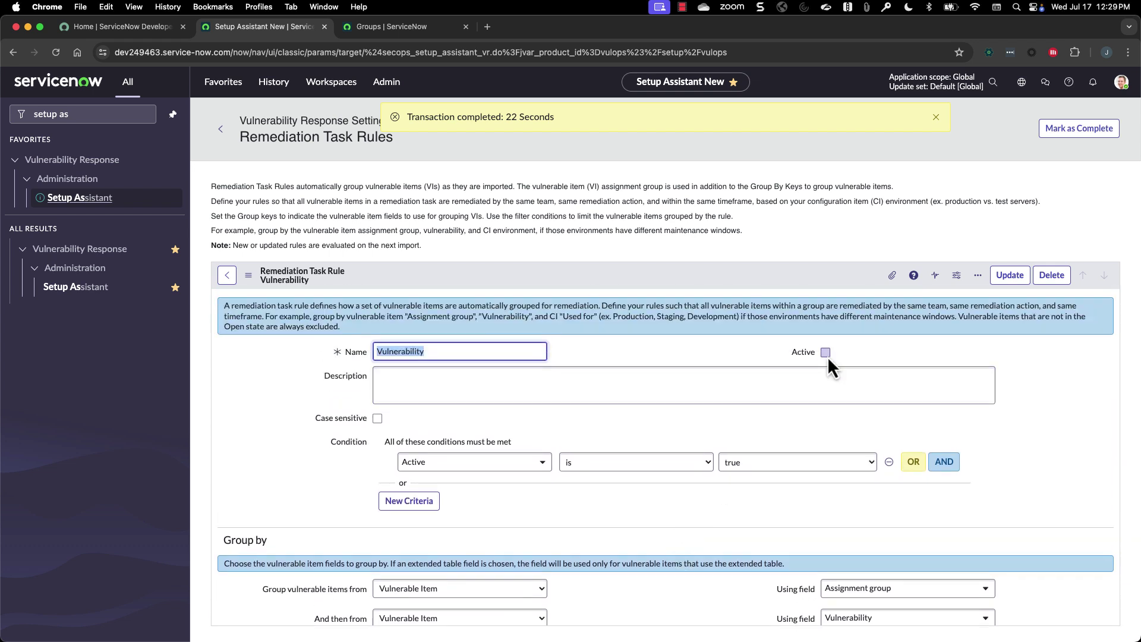
{"action": "scroll", "coordinate": [757, 511], "scroll_direction": "down", "scroll_amount": 2}
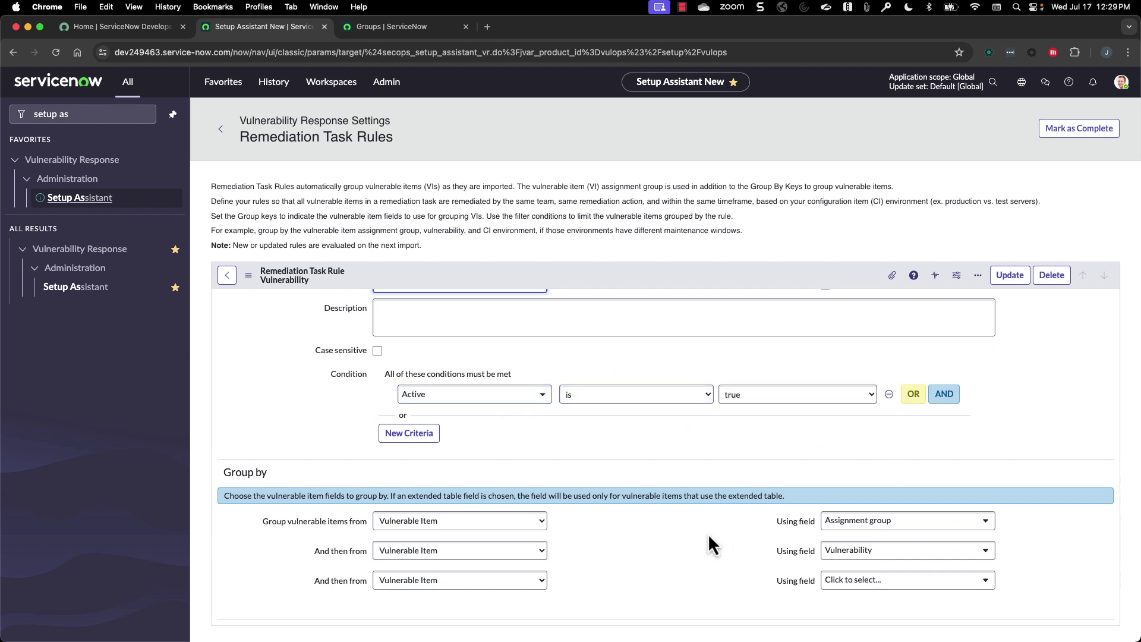
{"action": "scroll", "coordinate": [708, 533], "scroll_direction": "down", "scroll_amount": 4}
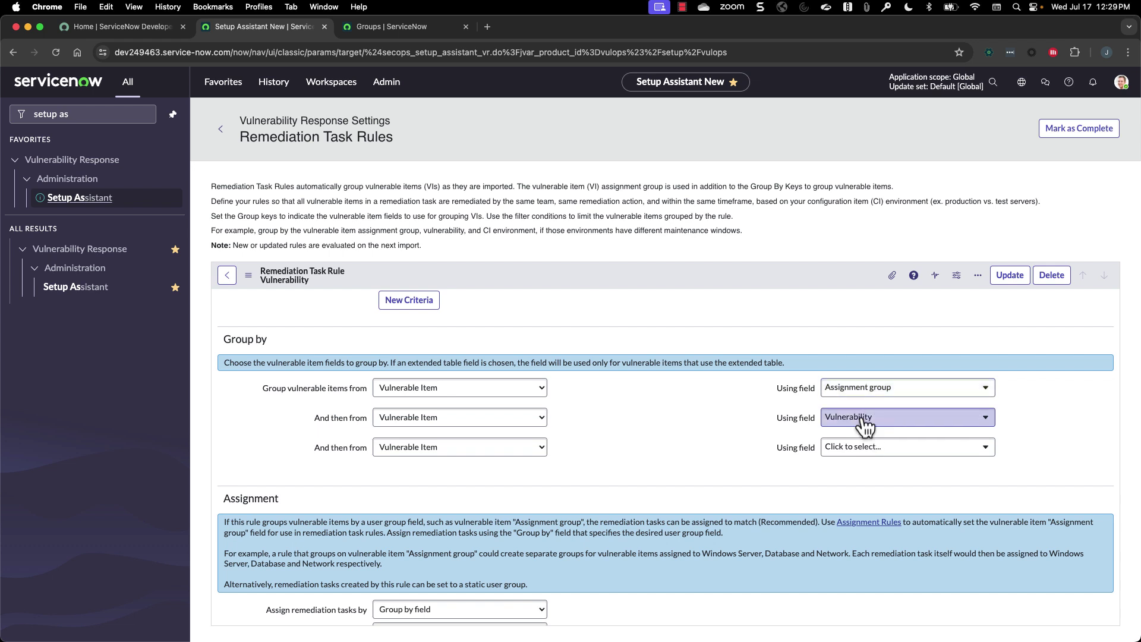
{"action": "scroll", "coordinate": [650, 458], "scroll_direction": "down", "scroll_amount": 4}
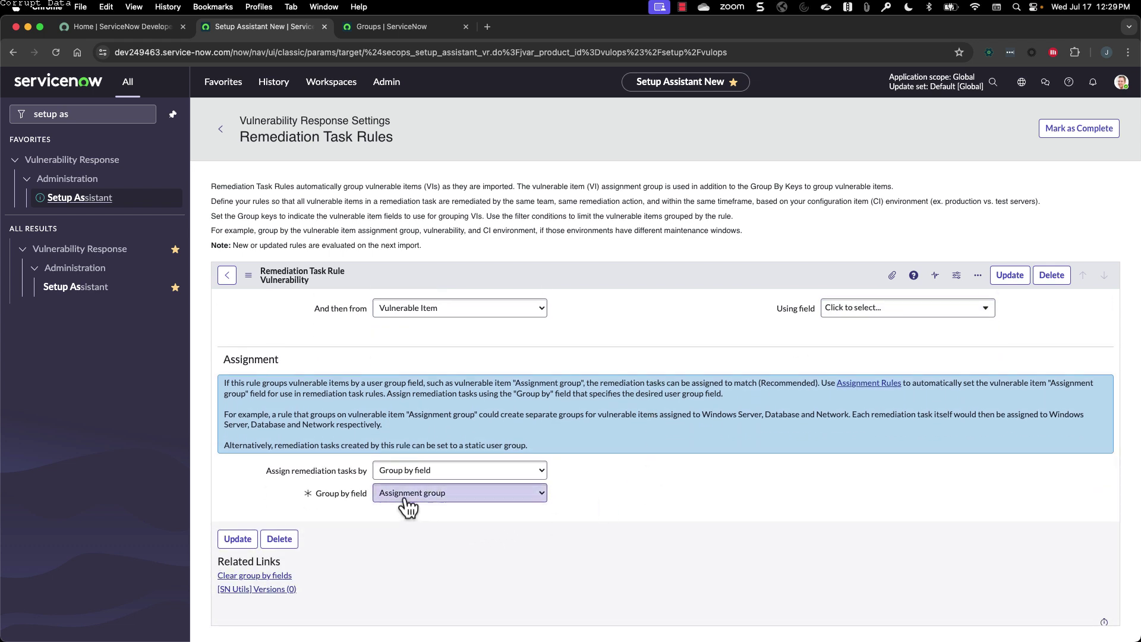
{"action": "scroll", "coordinate": [741, 448], "scroll_direction": "up", "scroll_amount": 4}
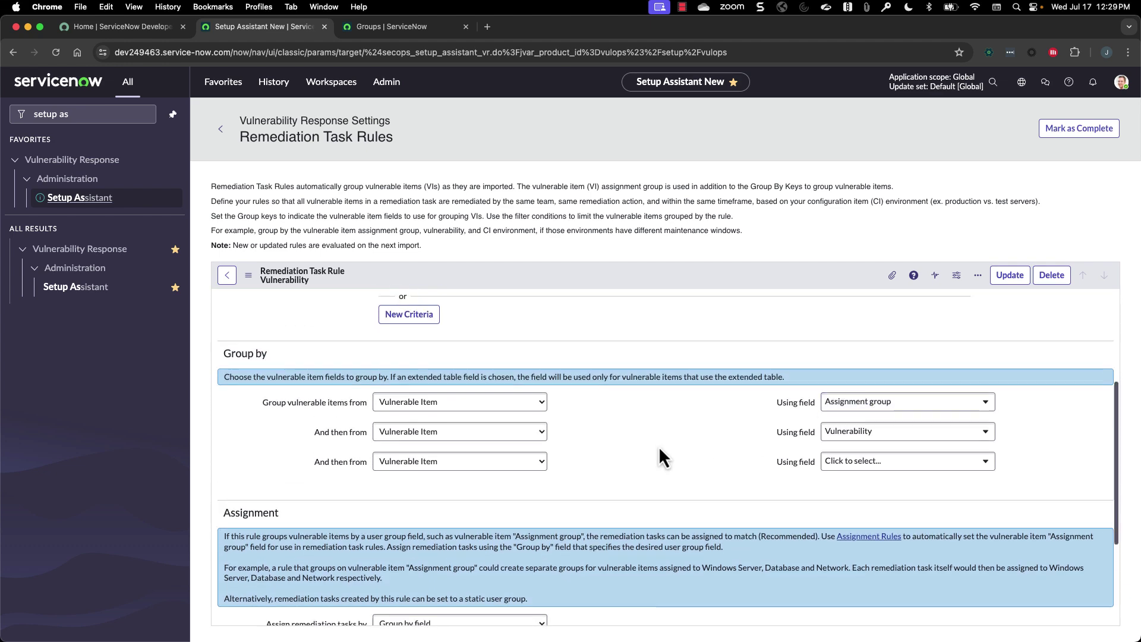
{"action": "scroll", "coordinate": [660, 456], "scroll_direction": "down", "scroll_amount": 3}
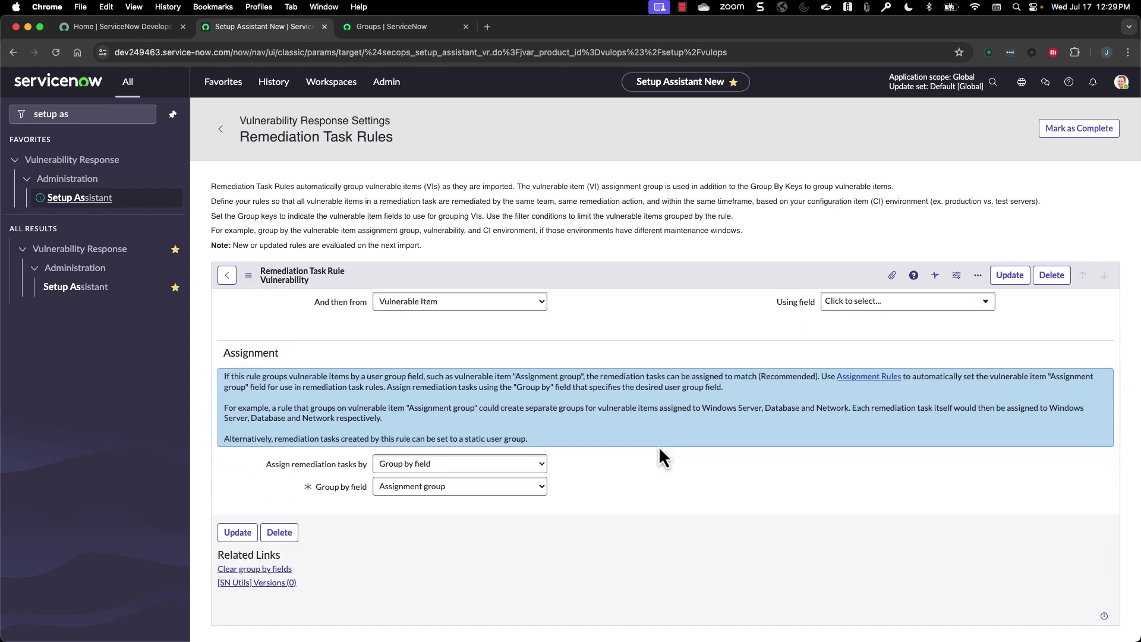
{"action": "scroll", "coordinate": [659, 446], "scroll_direction": "up", "scroll_amount": 6}
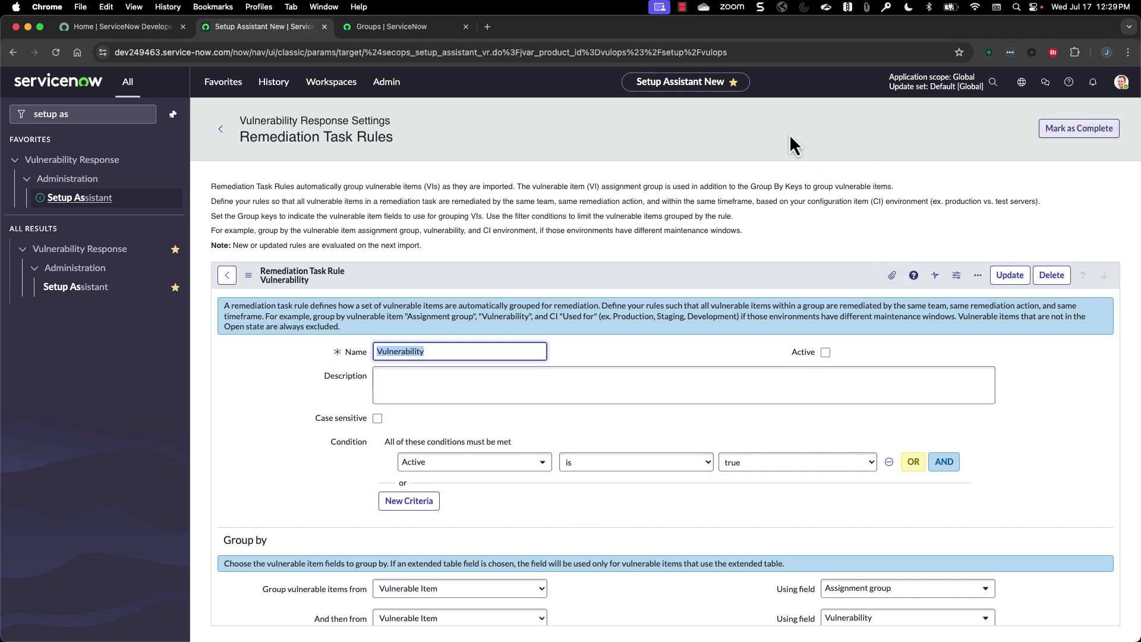
{"action": "left_click", "coordinate": [219, 129]}
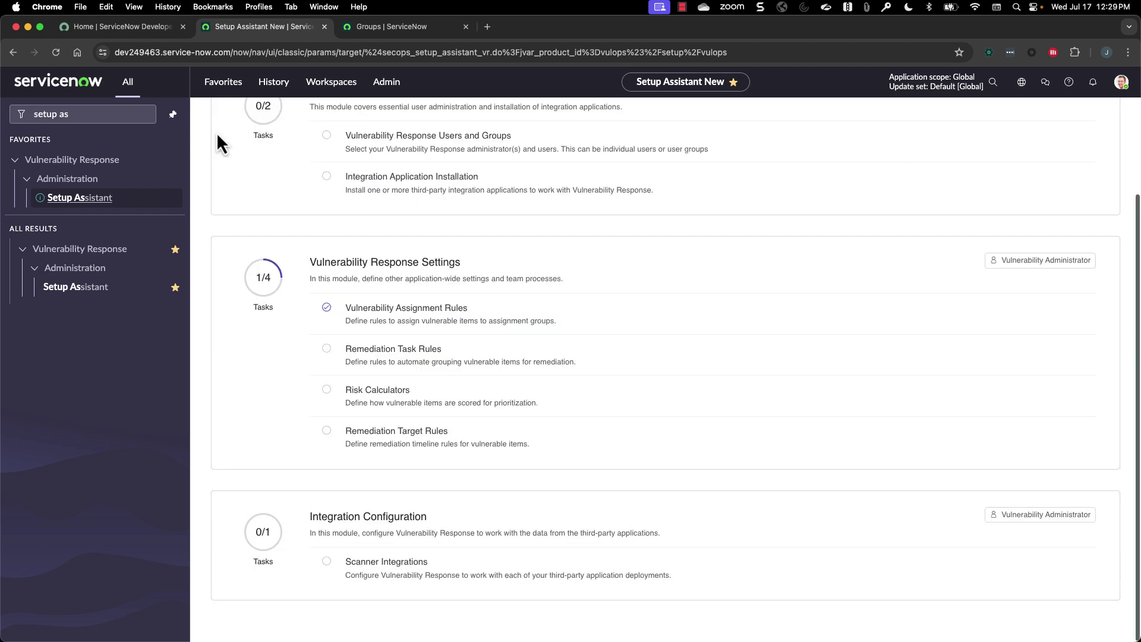
- Open the Risk Calculators task, select the Default Risk Calculator to point it out, and return to the overview
{"action": "left_click", "coordinate": [373, 399]}
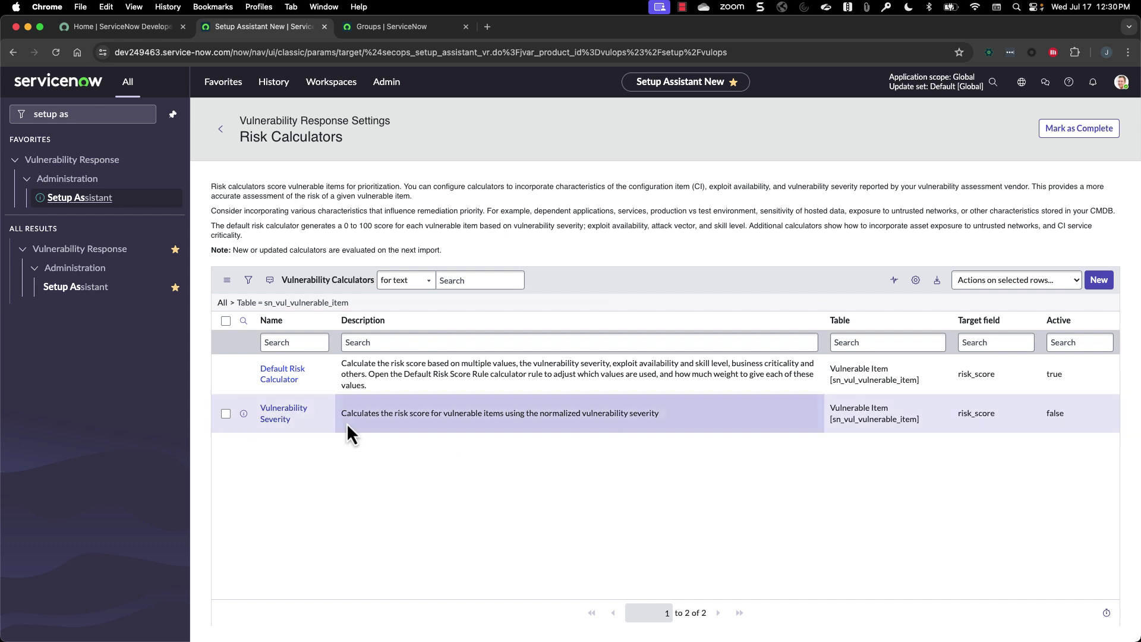
{"action": "left_click", "coordinate": [226, 375]}
{"action": "left_click", "coordinate": [225, 374]}
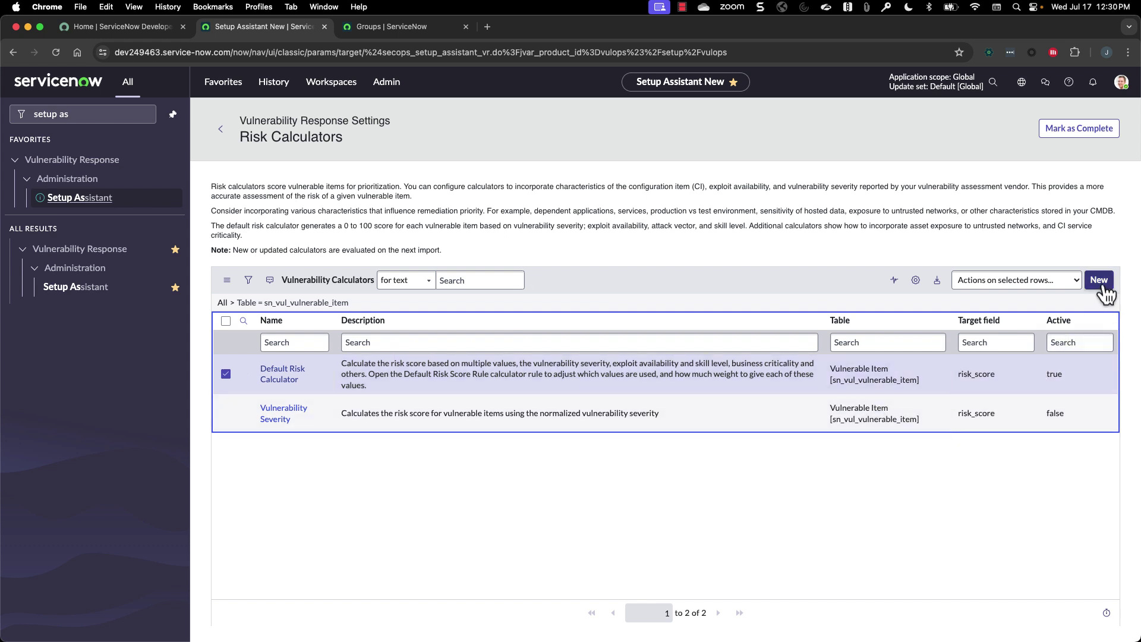
{"action": "left_click", "coordinate": [218, 136]}
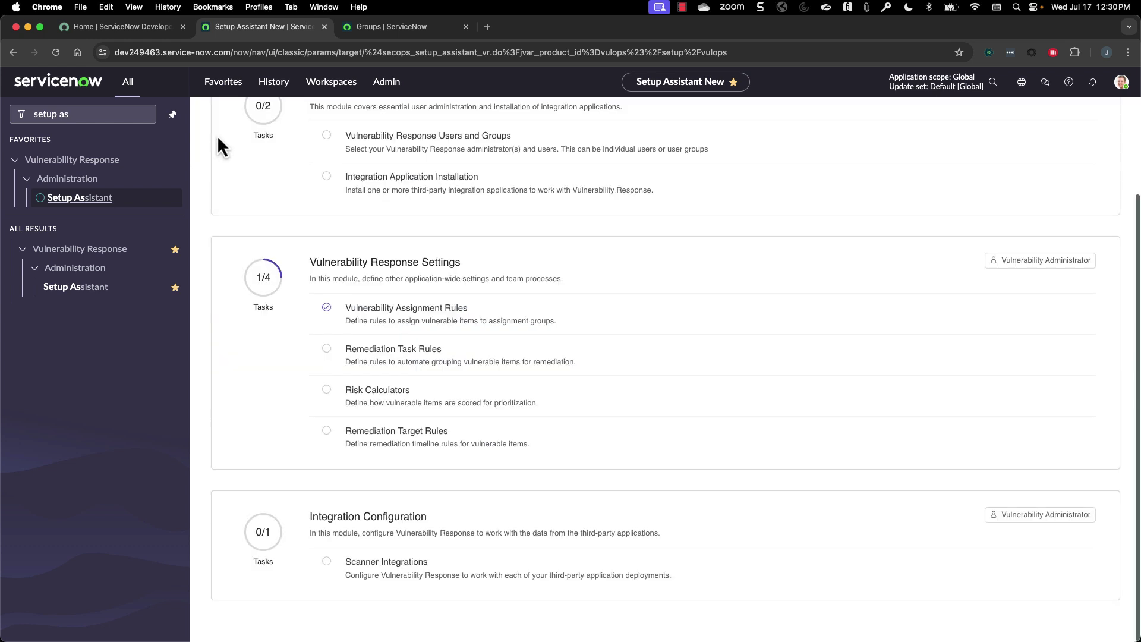
- Start a new rule in the Remediation Target Rules task and name it "Critical Vulnerabilities"
{"action": "left_click", "coordinate": [415, 440]}
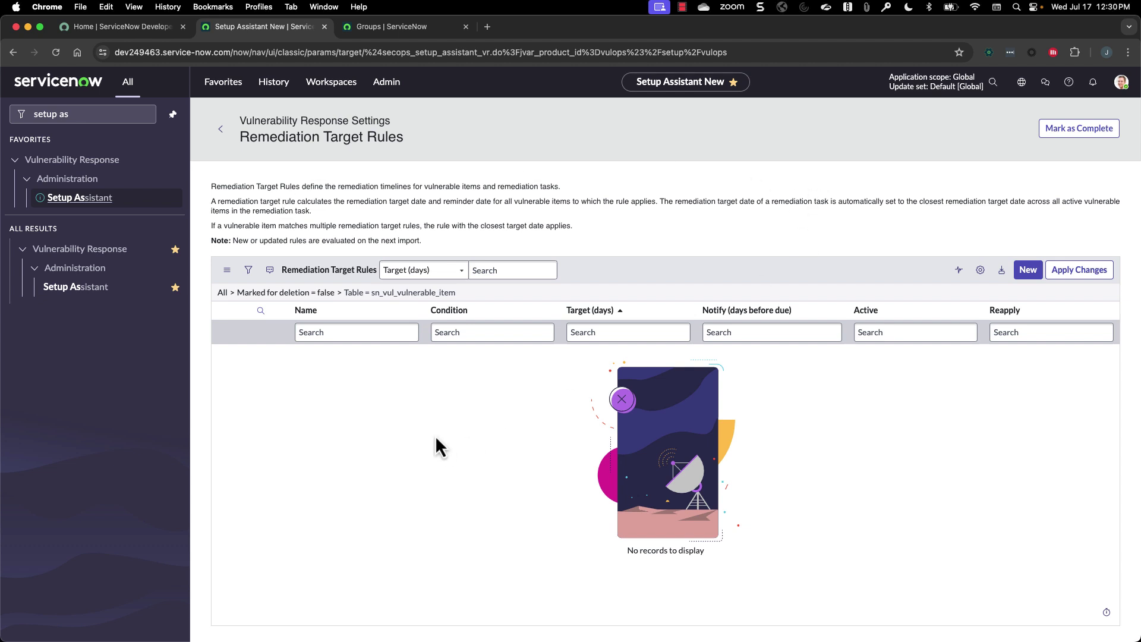
{"action": "left_click", "coordinate": [1029, 271]}
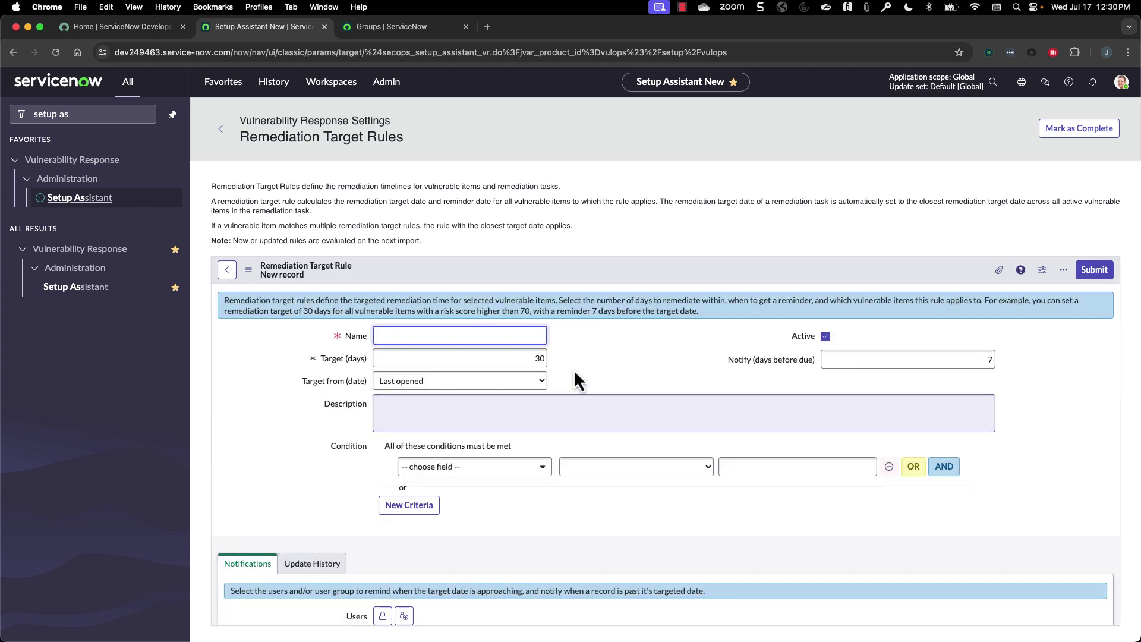
{"action": "type", "text": "Criti"}
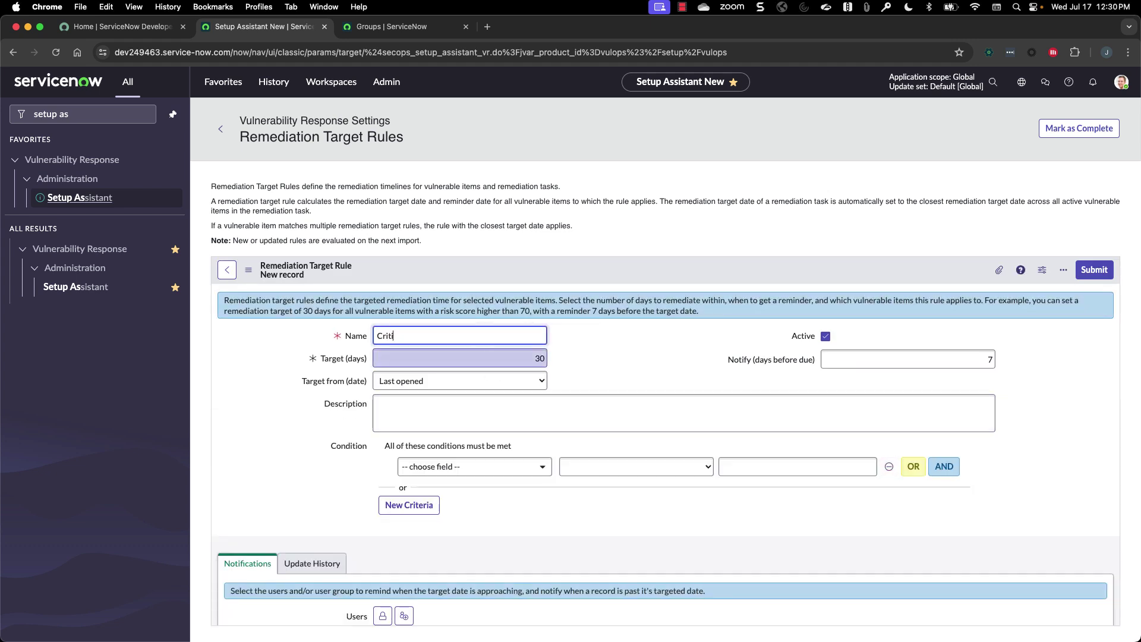
{"action": "type", "text": "cal Vulnerabilities"}
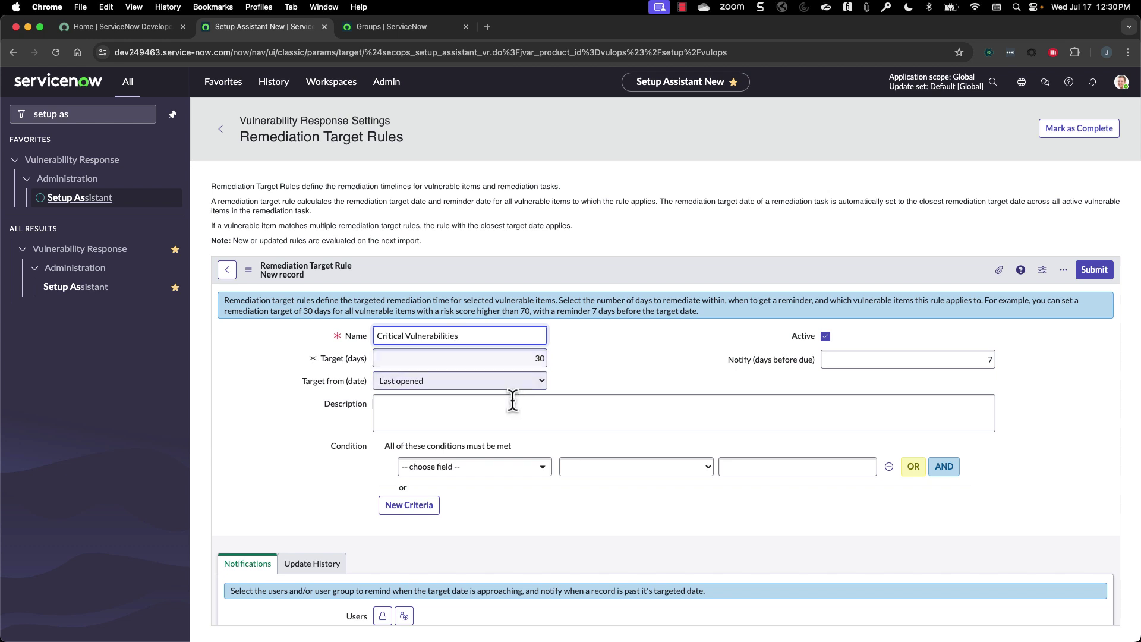
- Set the remediation target to 10 days and the notification to 2 days before due
{"action": "left_click", "coordinate": [539, 359]}
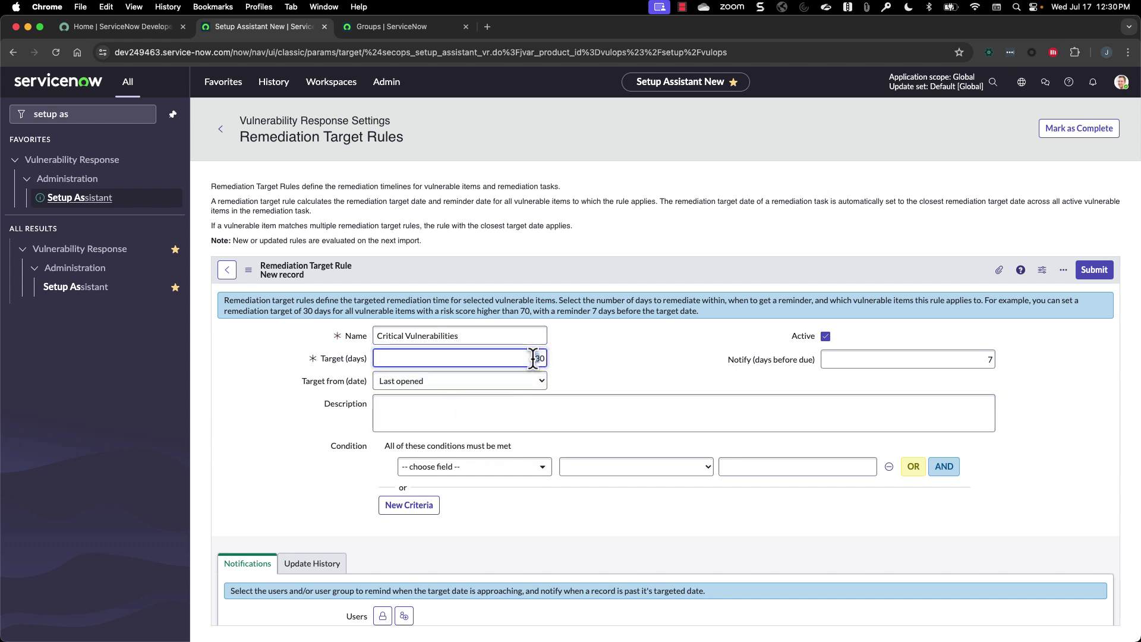
{"action": "key", "text": "BackSpace"}
{"action": "type", "text": "1"}
{"action": "left_click", "coordinate": [628, 370]}
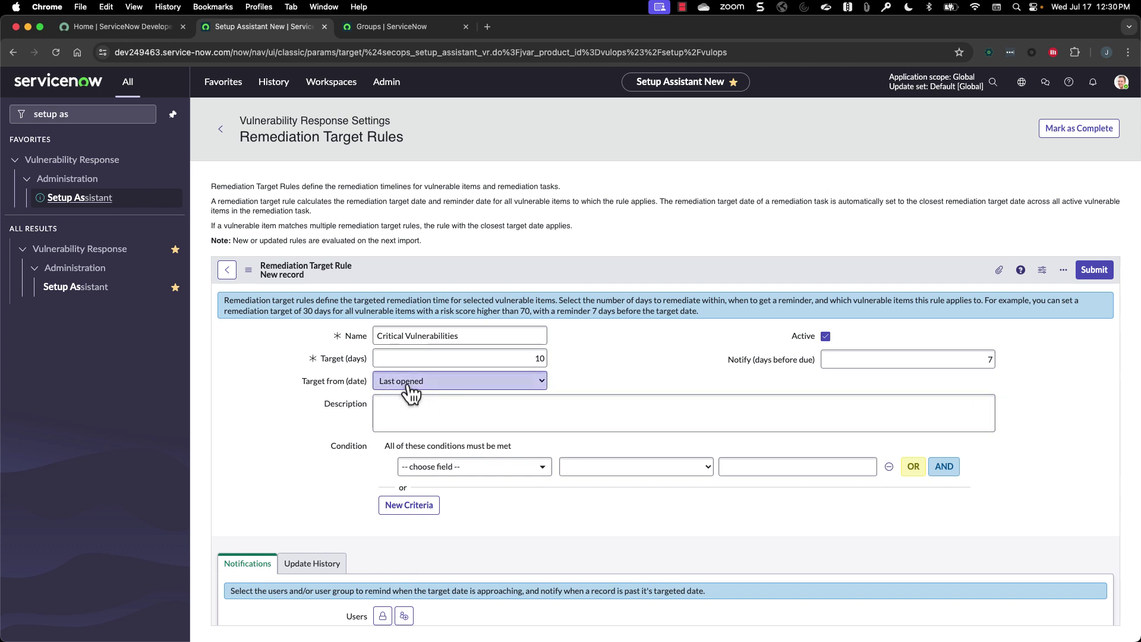
{"action": "left_click", "coordinate": [986, 361]}
{"action": "double_click", "coordinate": [985, 360]}
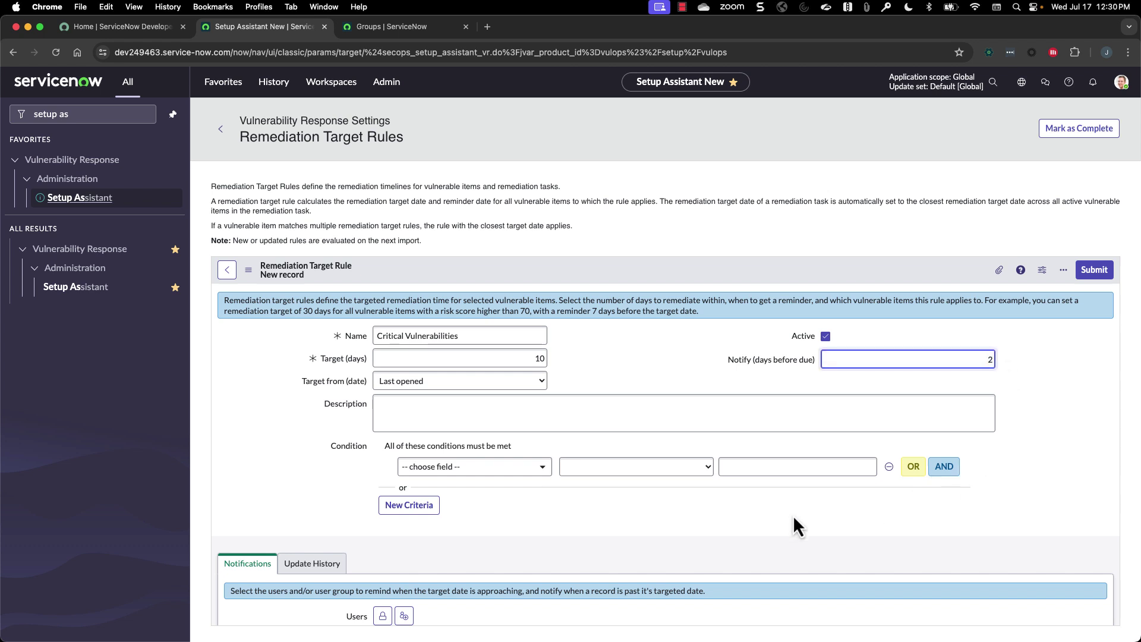
{"action": "type", "text": "2"}
- Add the condition that the risk rating is 1 - Critical to the target rule
{"action": "left_click", "coordinate": [499, 472]}
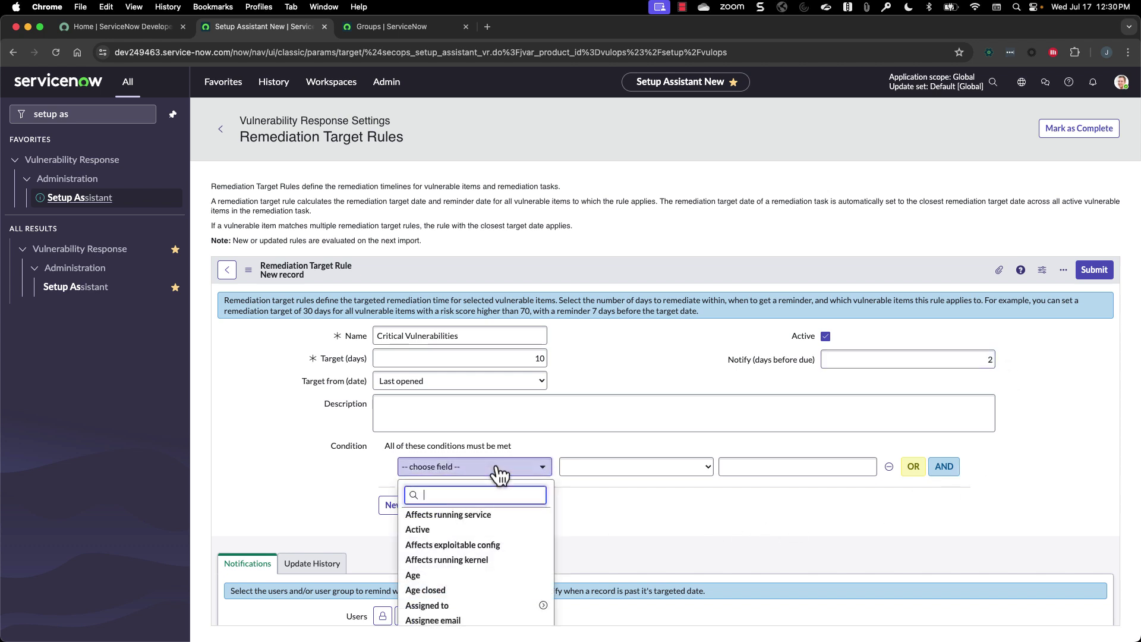
{"action": "type", "text": "risk"}
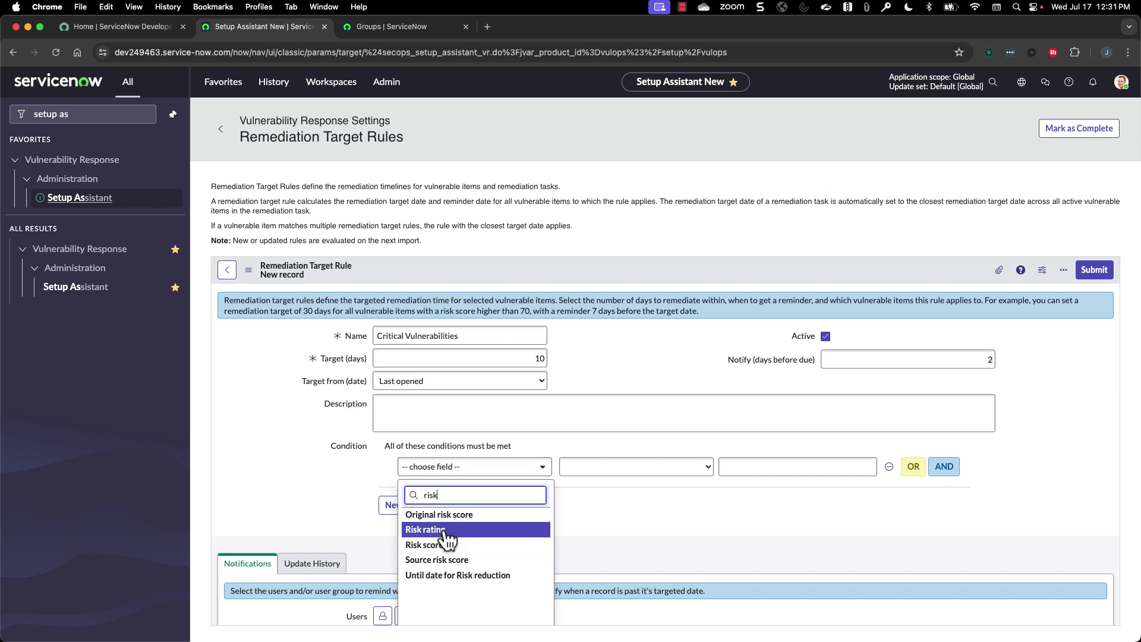
{"action": "left_click", "coordinate": [444, 530]}
- Choose Analytics Settings Managers as the notification group and submit the remediation target rule
{"action": "scroll", "coordinate": [646, 515], "scroll_direction": "down", "scroll_amount": 1}
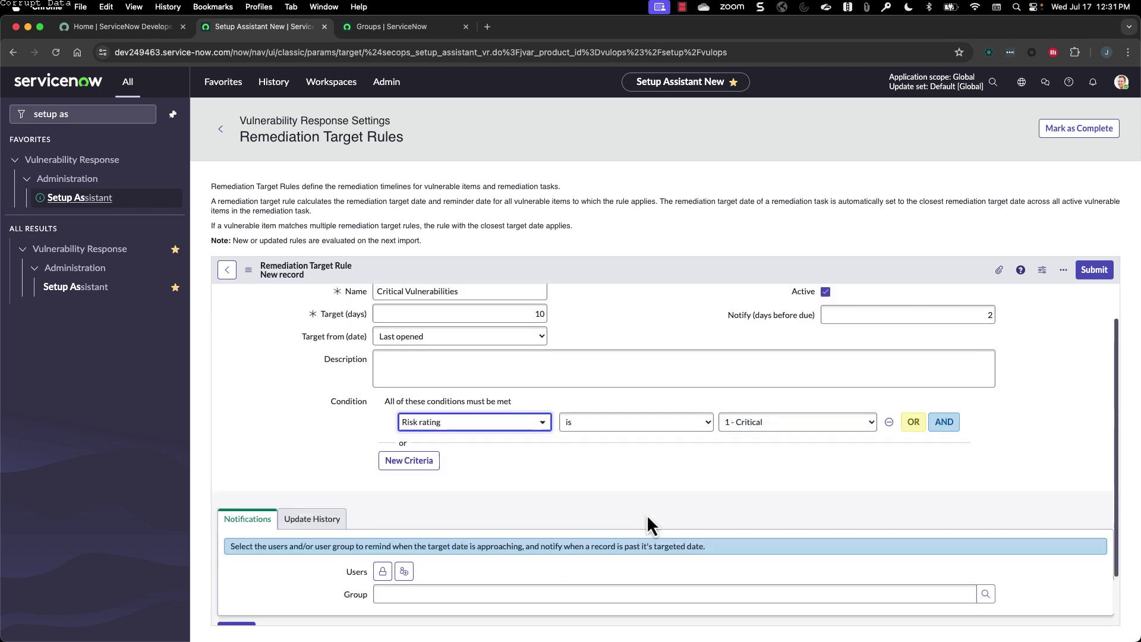
{"action": "scroll", "coordinate": [647, 515], "scroll_direction": "down", "scroll_amount": 1}
{"action": "left_click", "coordinate": [384, 526]}
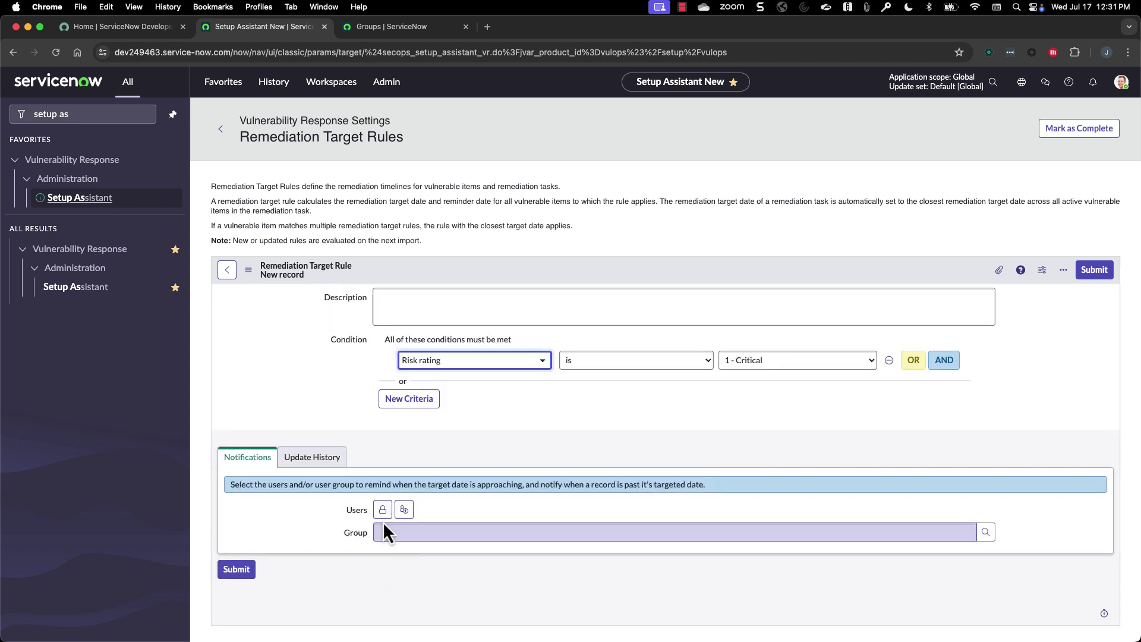
{"action": "left_click", "coordinate": [986, 533]}
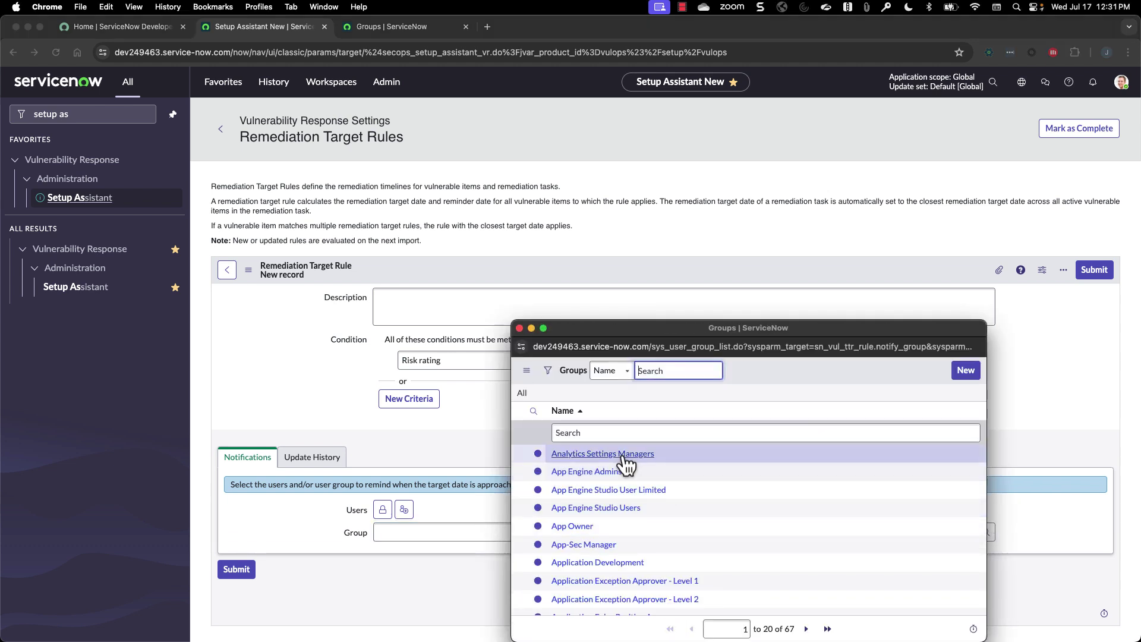
{"action": "left_click", "coordinate": [621, 456]}
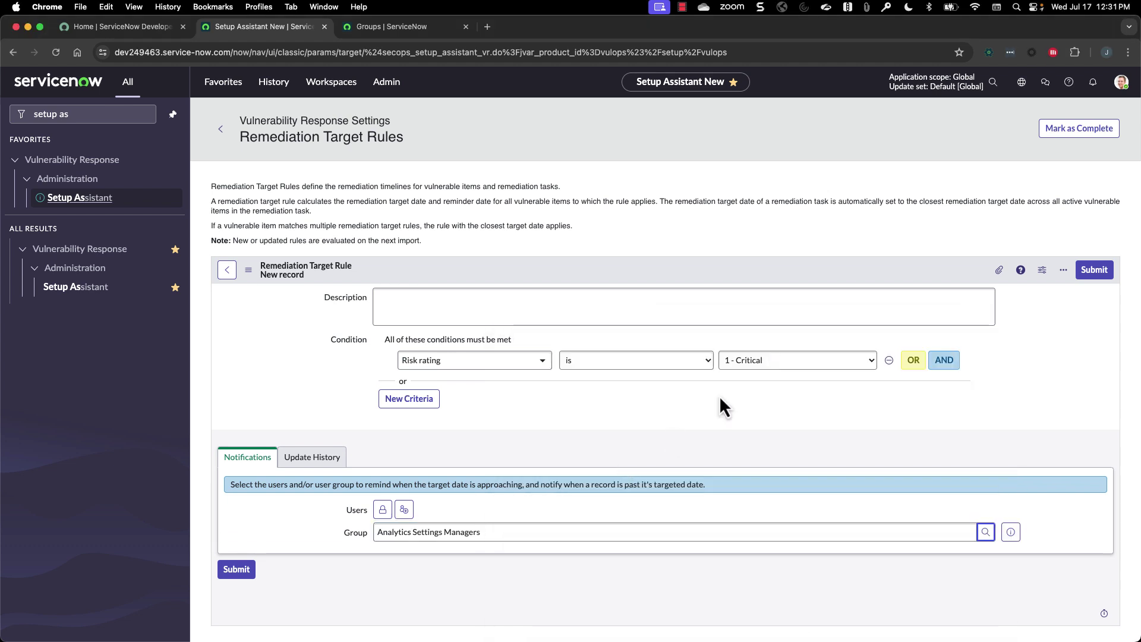
{"action": "left_click", "coordinate": [1095, 271]}
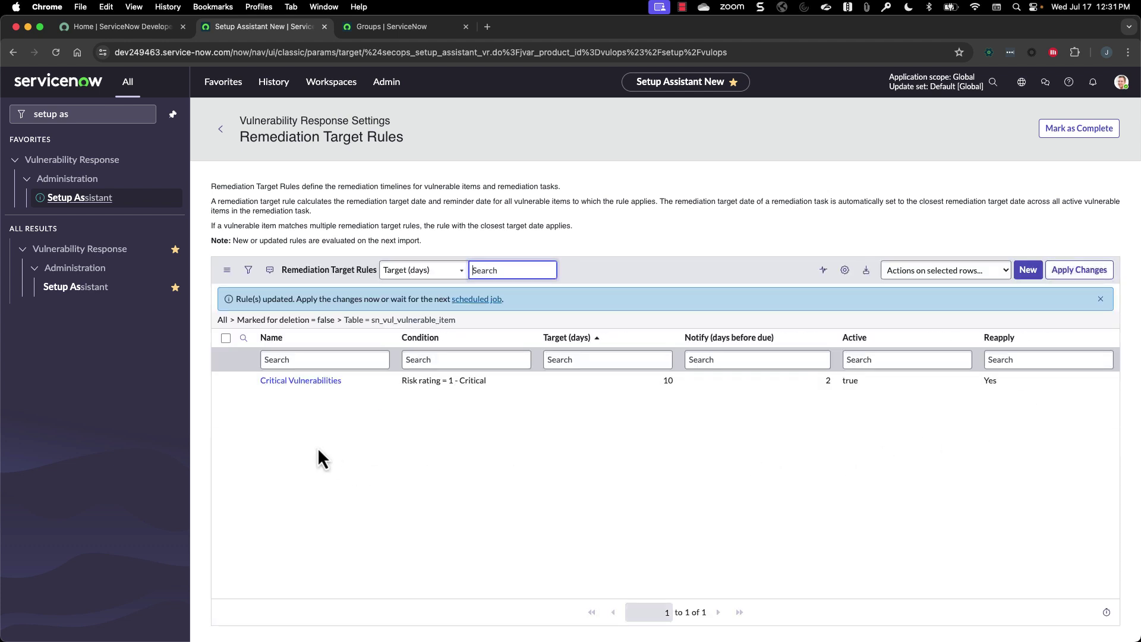
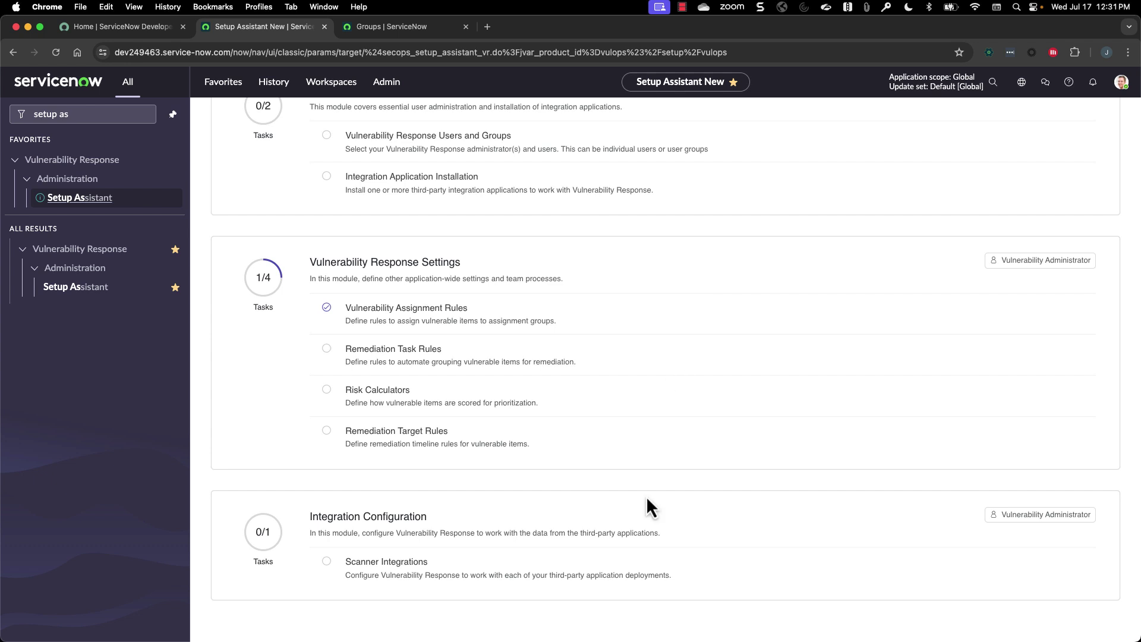
- Open the Qualys integration for editing from the Scanner Integrations task and go to its KnowledgeBase Configuration without saving the credentials form
{"action": "left_click", "coordinate": [380, 572]}
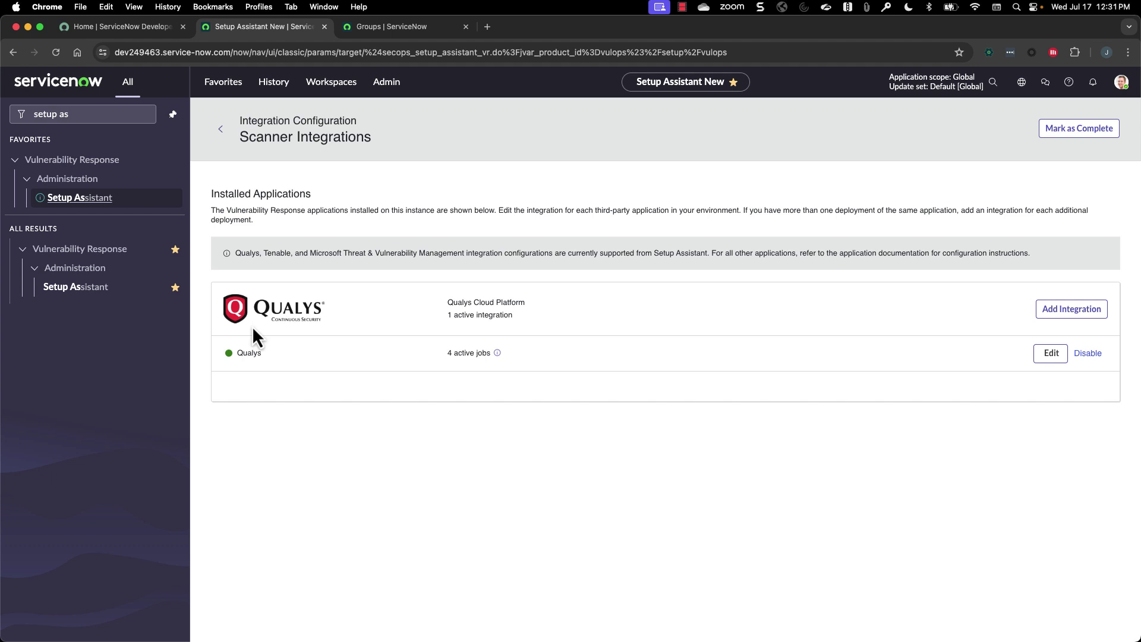
{"action": "left_click", "coordinate": [1052, 354]}
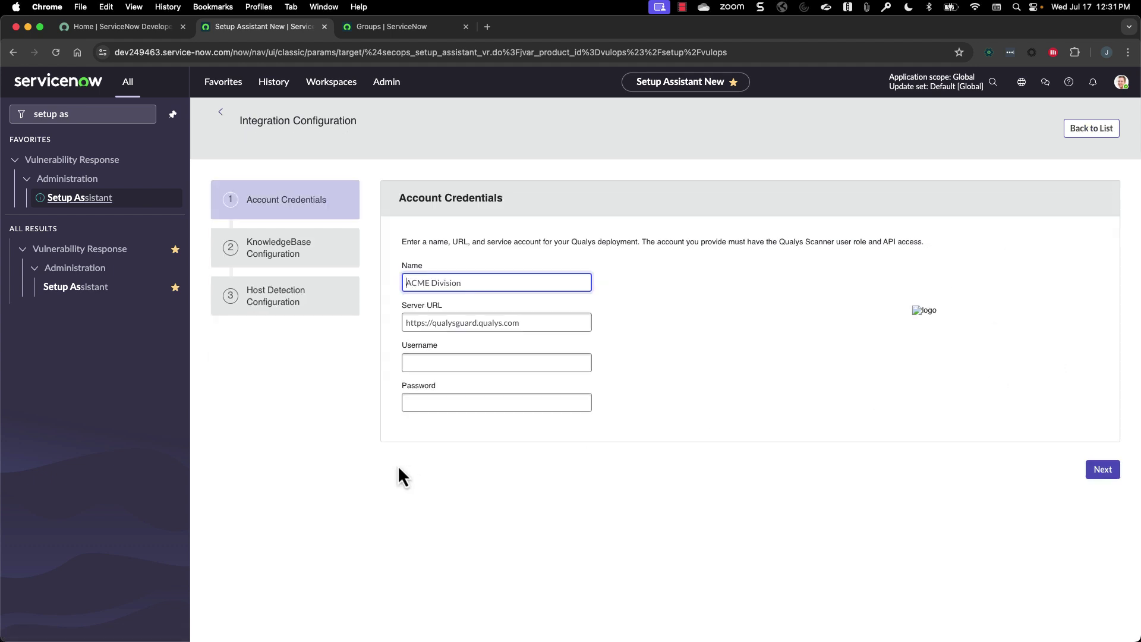
{"action": "triple_click", "coordinate": [433, 287]}
{"action": "type", "text": "Qualy"}
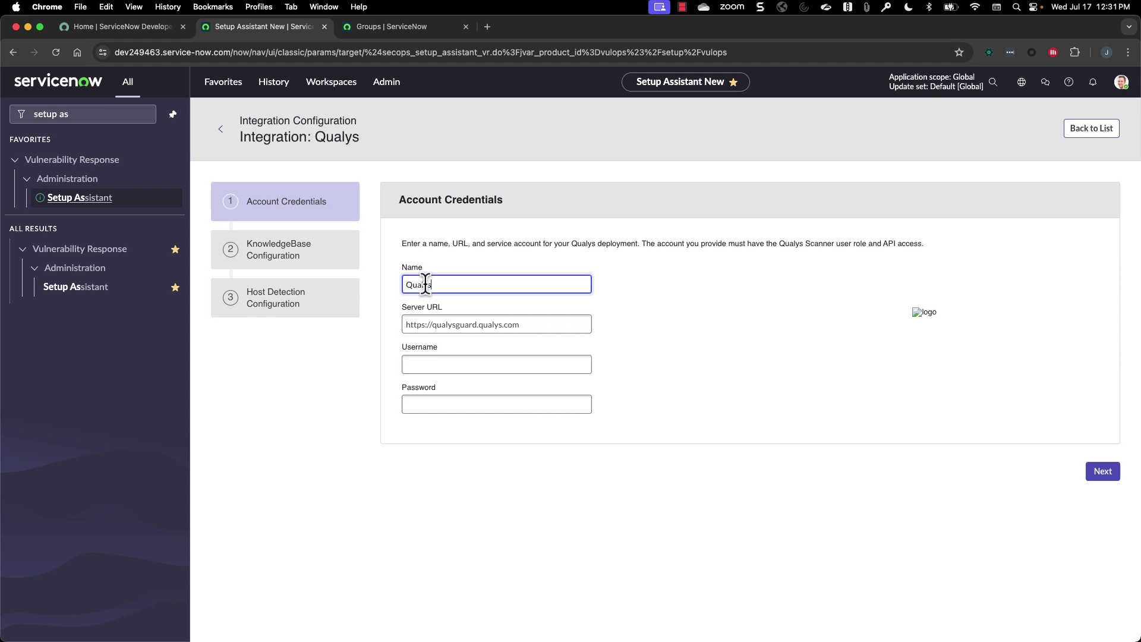
{"action": "type", "text": "s"}
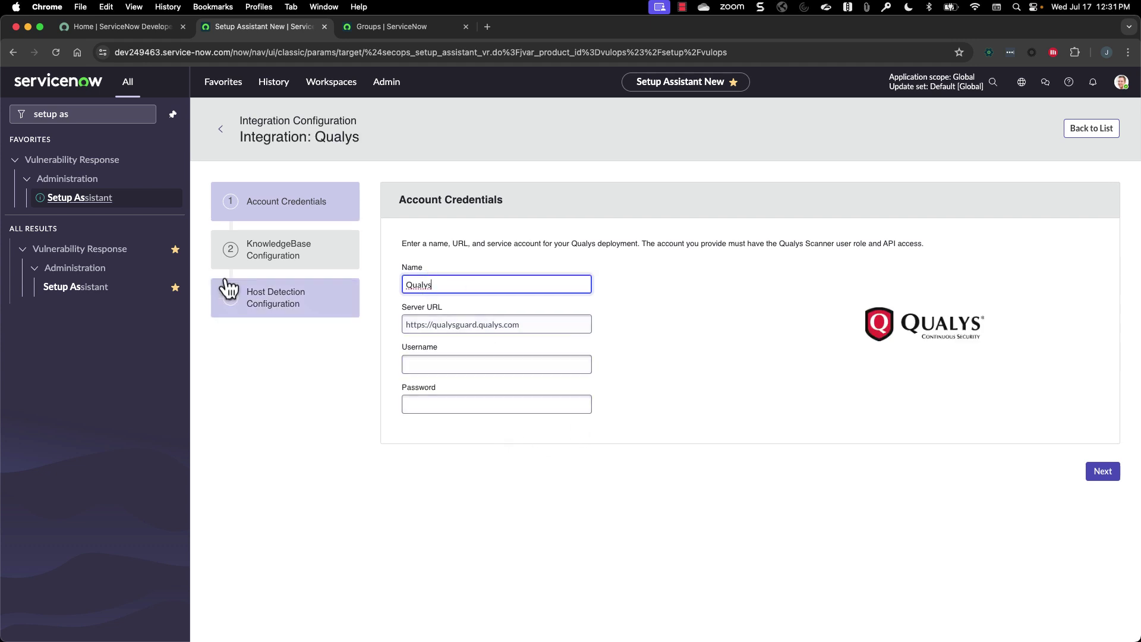
{"action": "left_click", "coordinate": [294, 254]}
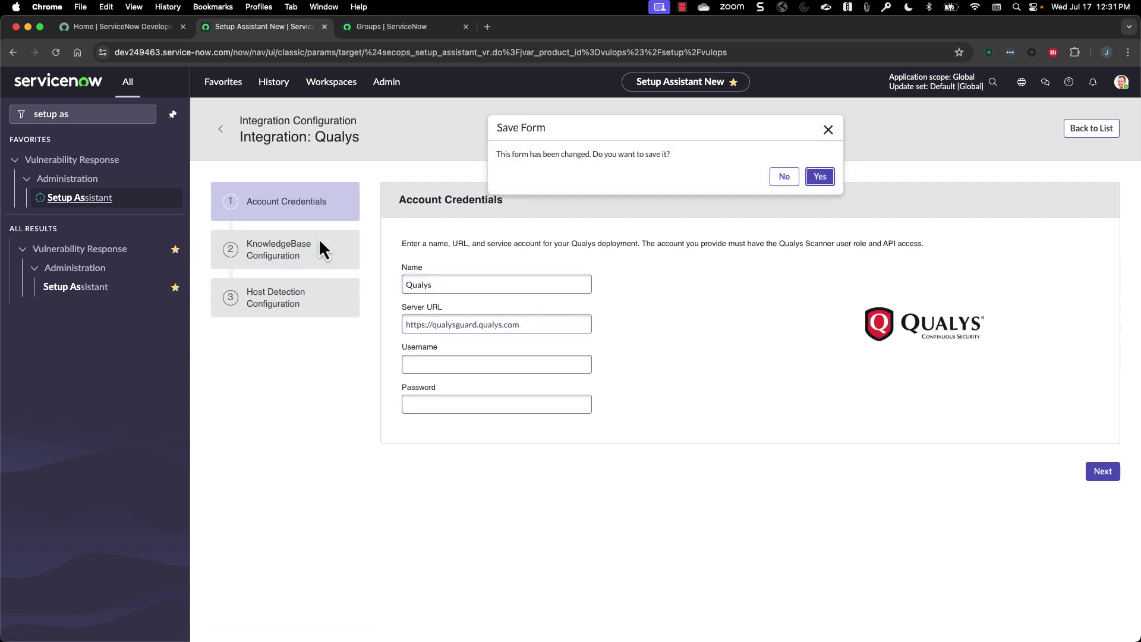
{"action": "left_click", "coordinate": [783, 177]}
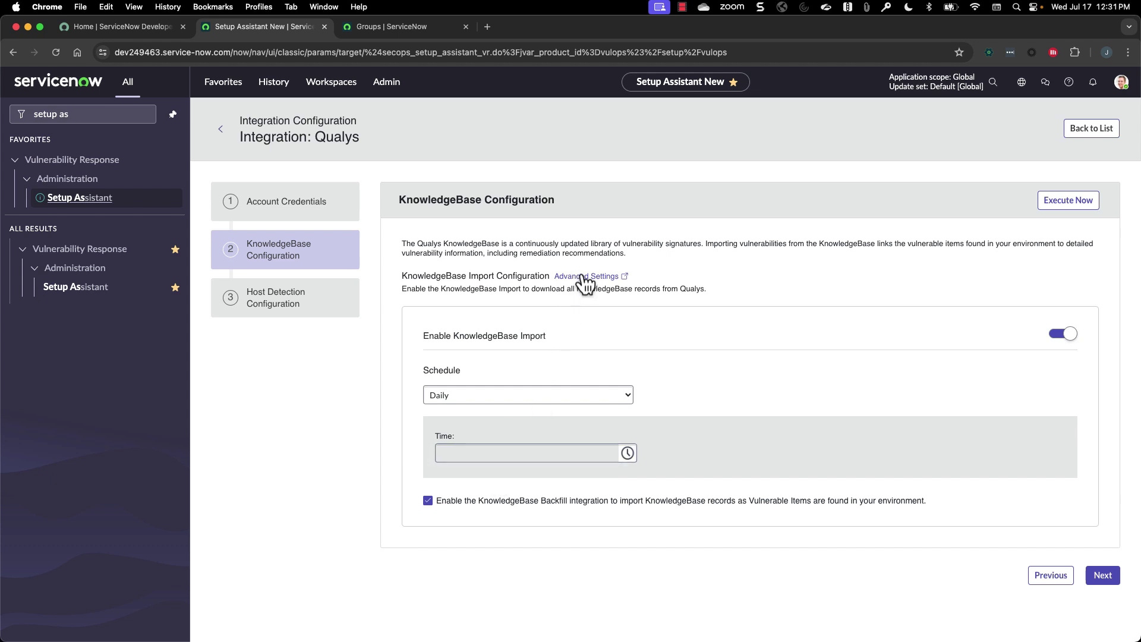
- Examine the Host Detection Configuration's import settings, covering severity levels, start date, fixed vulnerabilities, asset tags, network partition lookup and additional metadata
{"action": "left_click", "coordinate": [296, 302]}
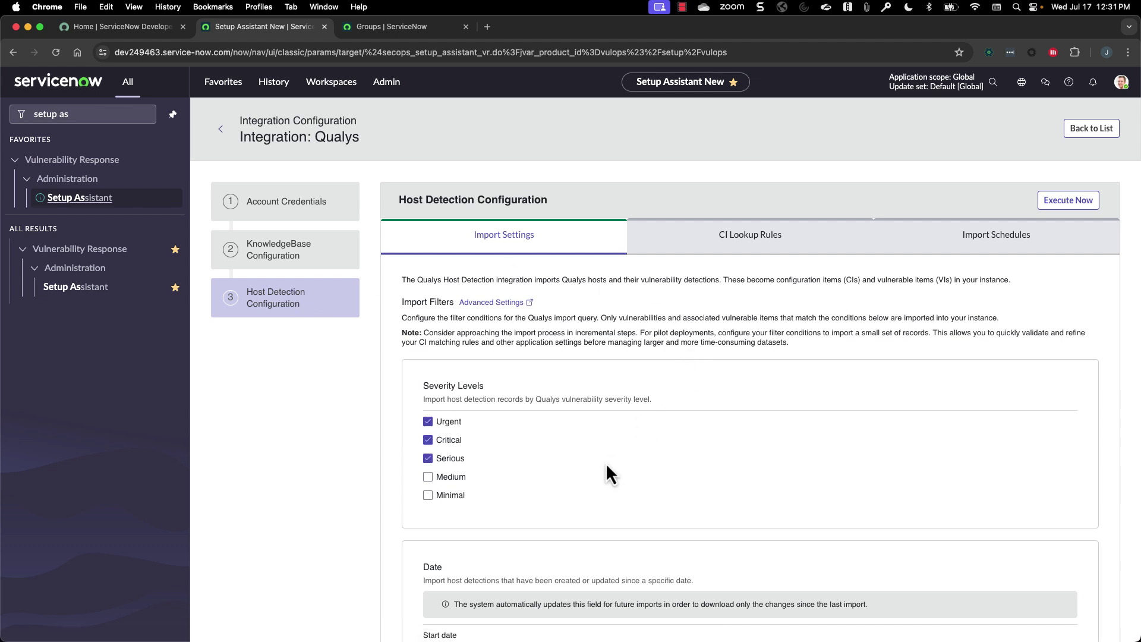
{"action": "scroll", "coordinate": [607, 468], "scroll_direction": "down", "scroll_amount": 2}
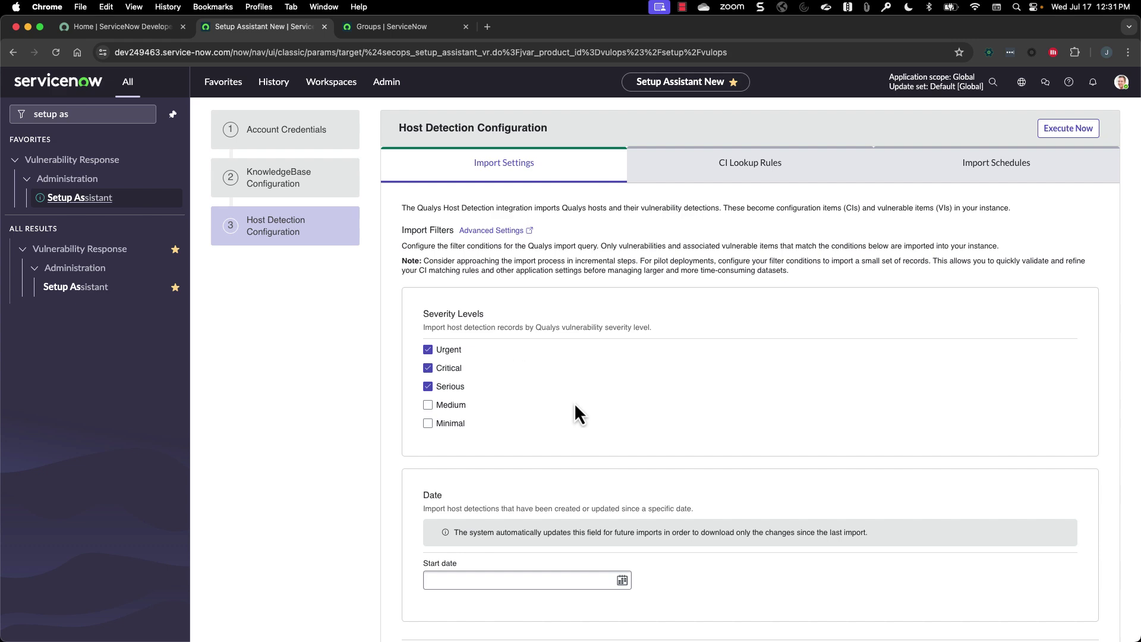
{"action": "scroll", "coordinate": [575, 402], "scroll_direction": "down", "scroll_amount": 5}
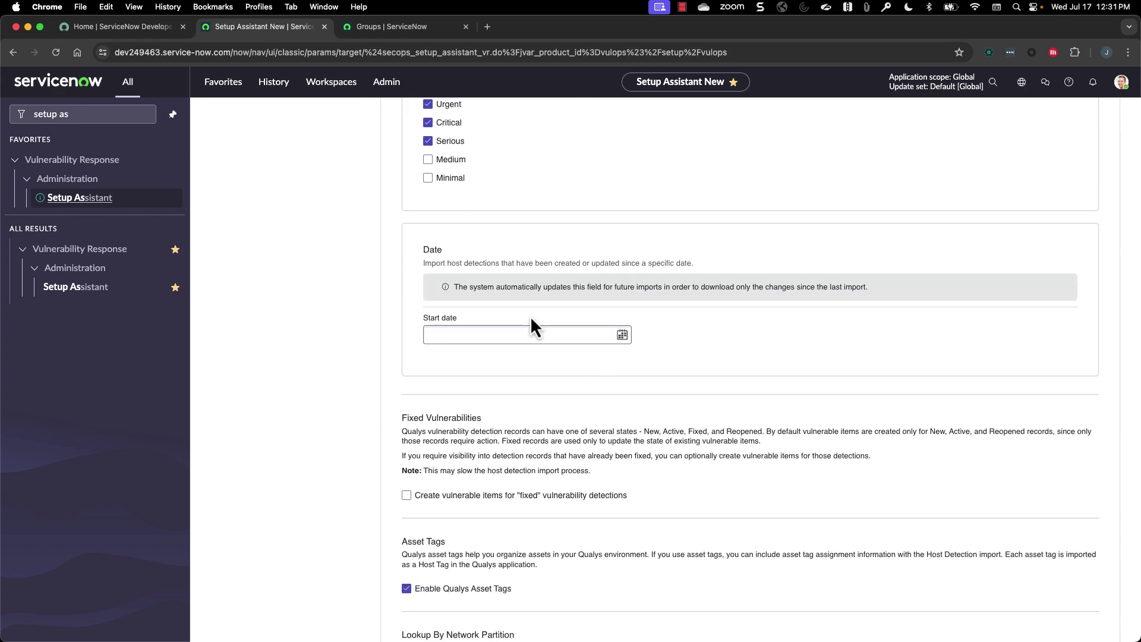
{"action": "left_click", "coordinate": [529, 329]}
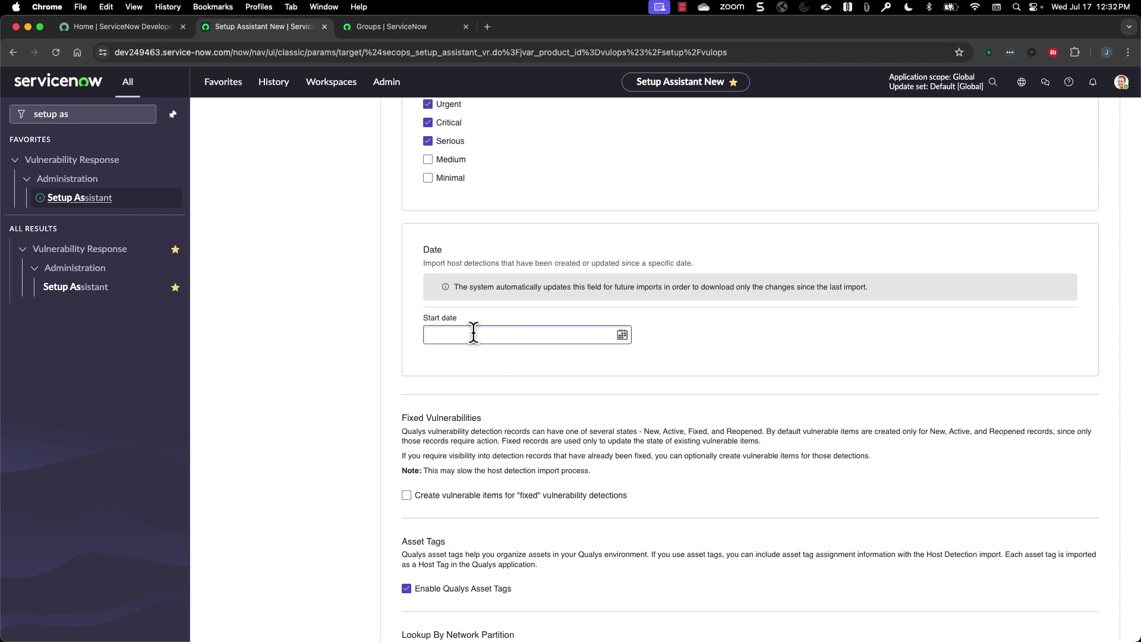
{"action": "scroll", "coordinate": [600, 443], "scroll_direction": "down", "scroll_amount": 1}
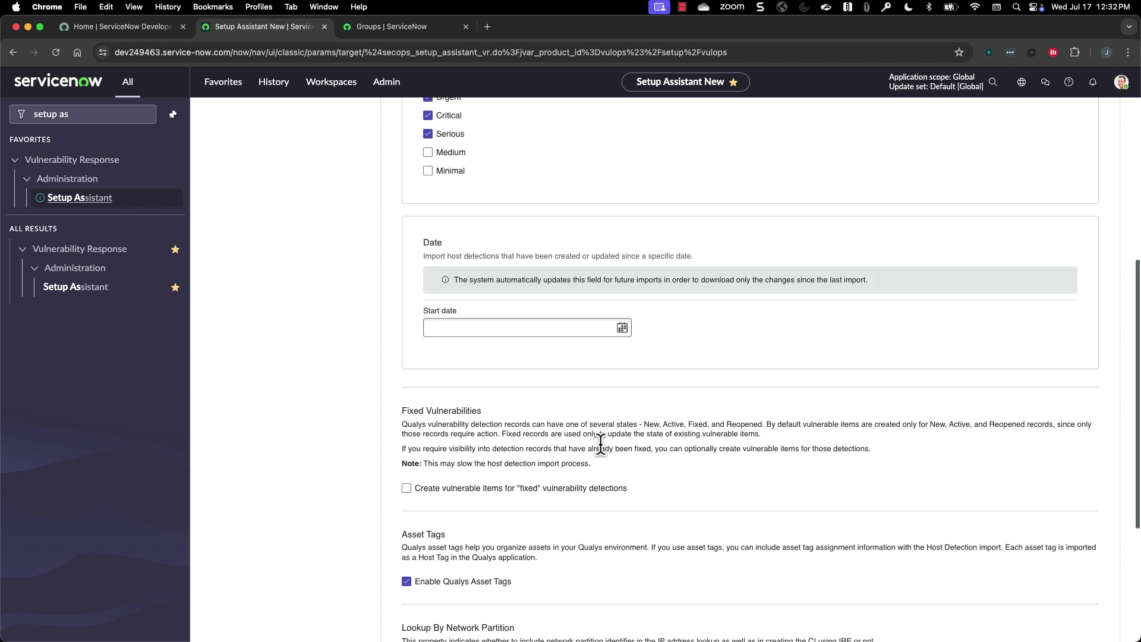
{"action": "scroll", "coordinate": [600, 443], "scroll_direction": "down", "scroll_amount": 5}
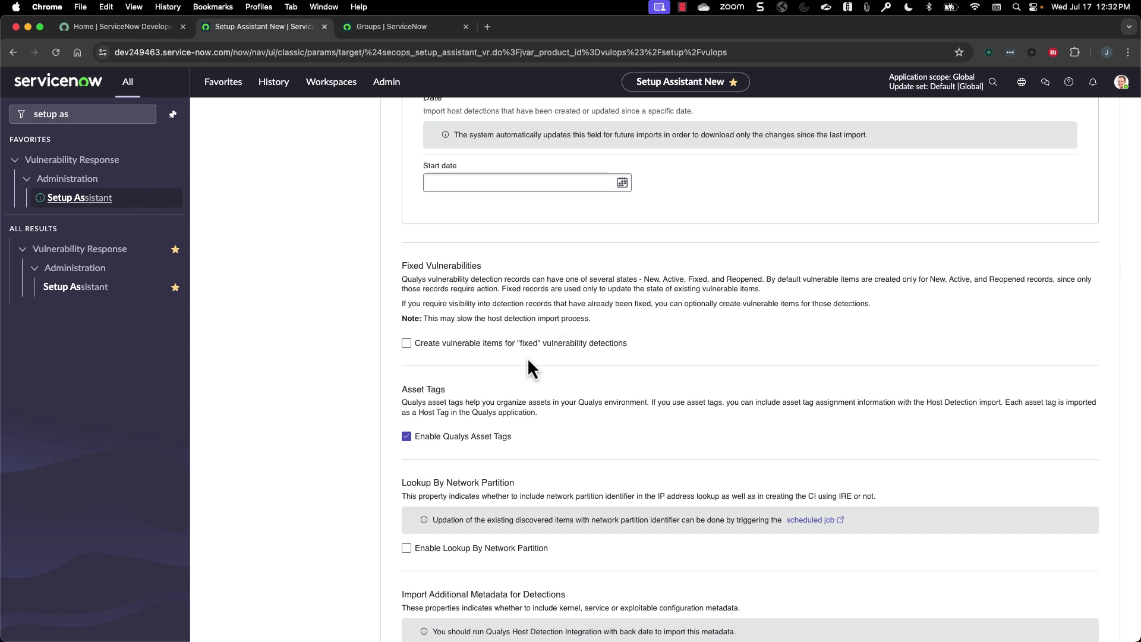
{"action": "scroll", "coordinate": [594, 473], "scroll_direction": "down", "scroll_amount": 3}
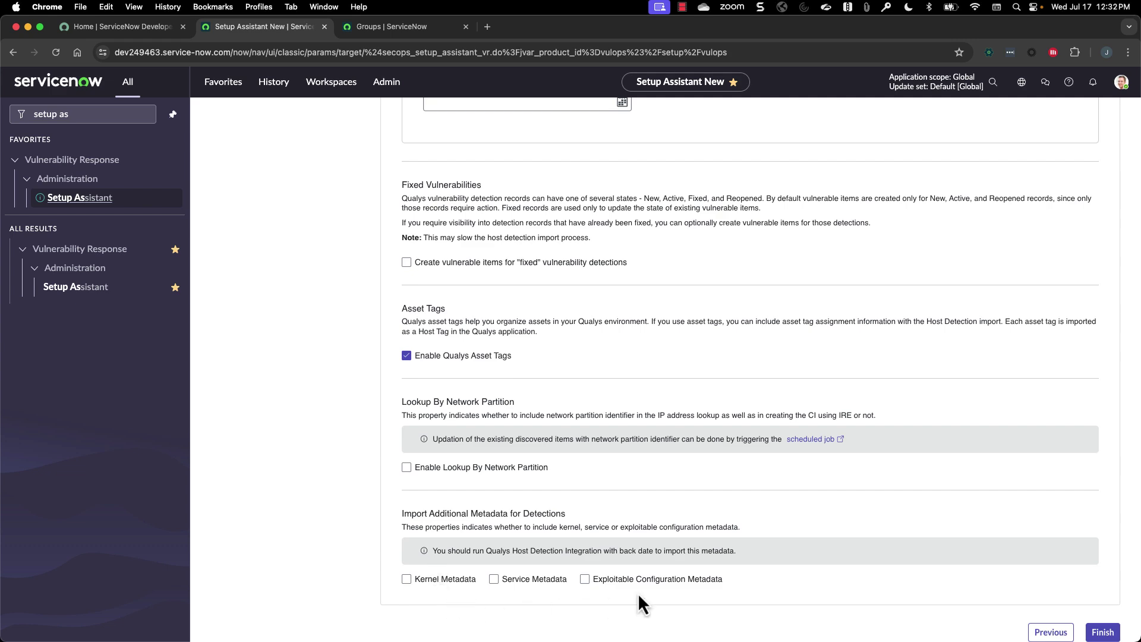
{"action": "scroll", "coordinate": [637, 469], "scroll_direction": "up", "scroll_amount": 20}
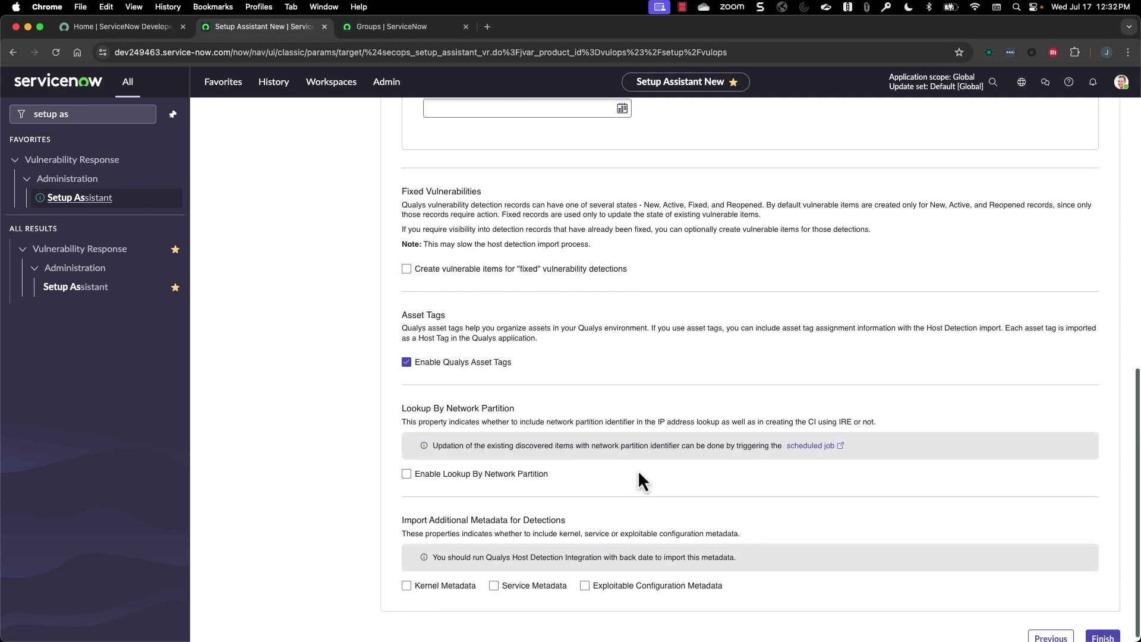
- Examine the Qualys CI lookup rules with their lookup methods and order, and open the host detection import schedules
{"action": "left_click", "coordinate": [729, 237]}
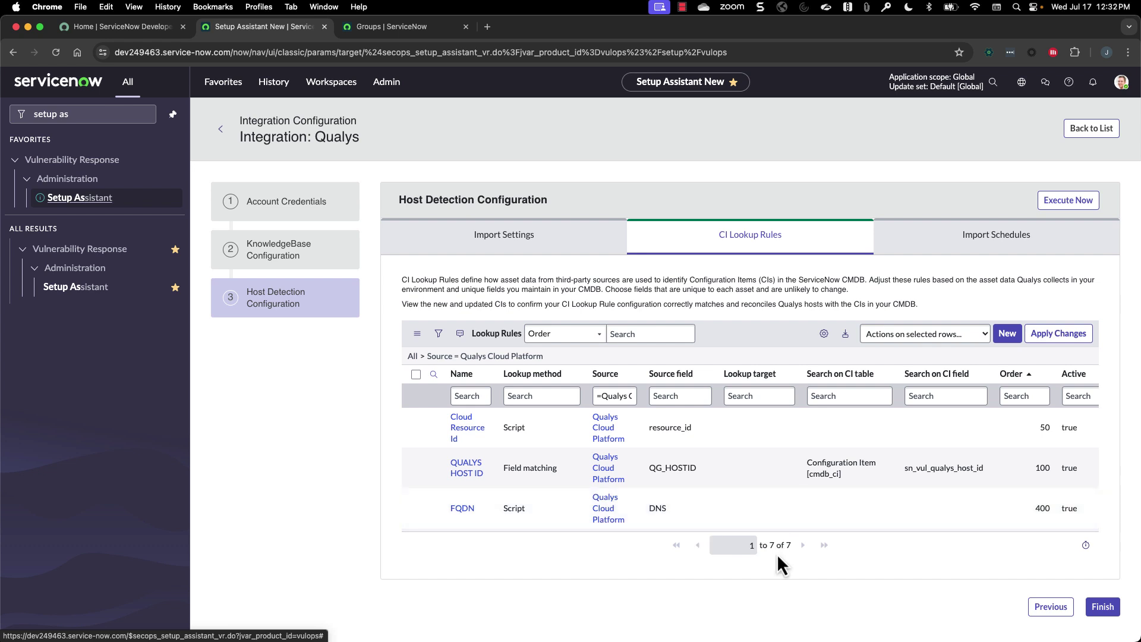
{"action": "scroll", "coordinate": [708, 481], "scroll_direction": "down", "scroll_amount": 5}
{"action": "scroll", "coordinate": [708, 483], "scroll_direction": "up", "scroll_amount": 3}
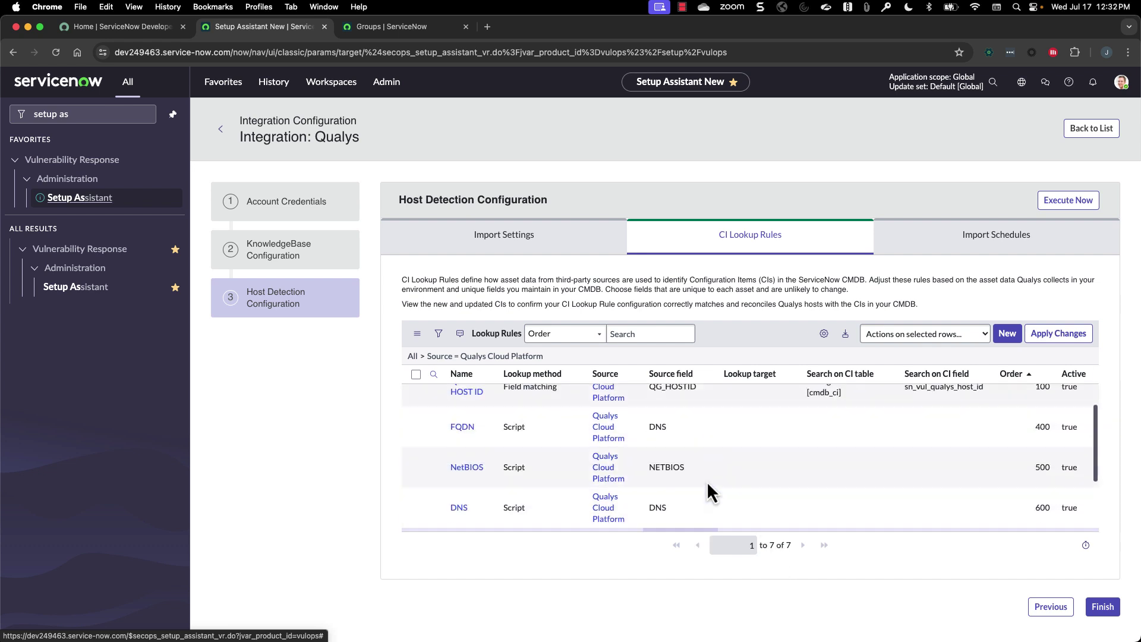
{"action": "scroll", "coordinate": [708, 482], "scroll_direction": "down", "scroll_amount": 3}
{"action": "scroll", "coordinate": [707, 480], "scroll_direction": "down", "scroll_amount": 1}
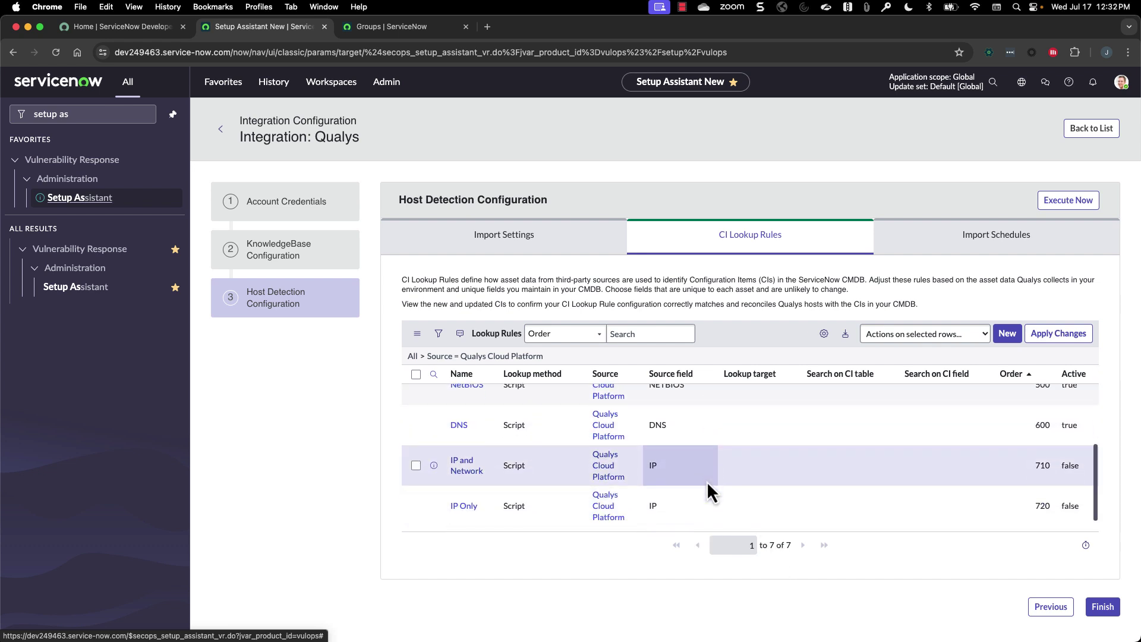
{"action": "scroll", "coordinate": [708, 481], "scroll_direction": "up", "scroll_amount": 5}
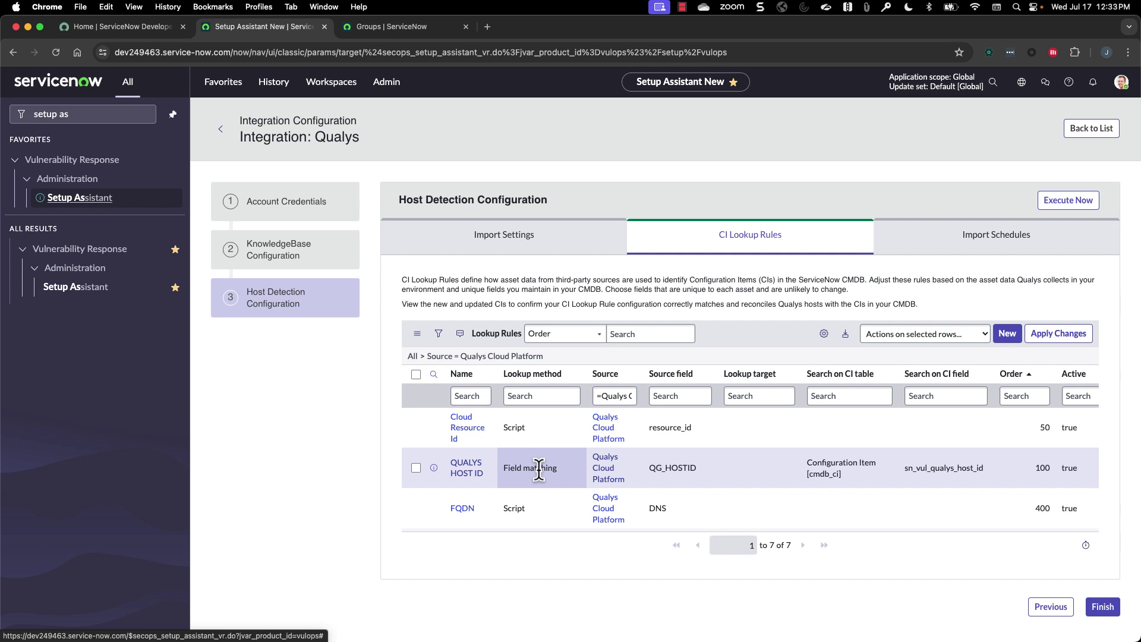
{"action": "scroll", "coordinate": [539, 469], "scroll_direction": "down", "scroll_amount": 3}
{"action": "scroll", "coordinate": [539, 471], "scroll_direction": "down", "scroll_amount": 3}
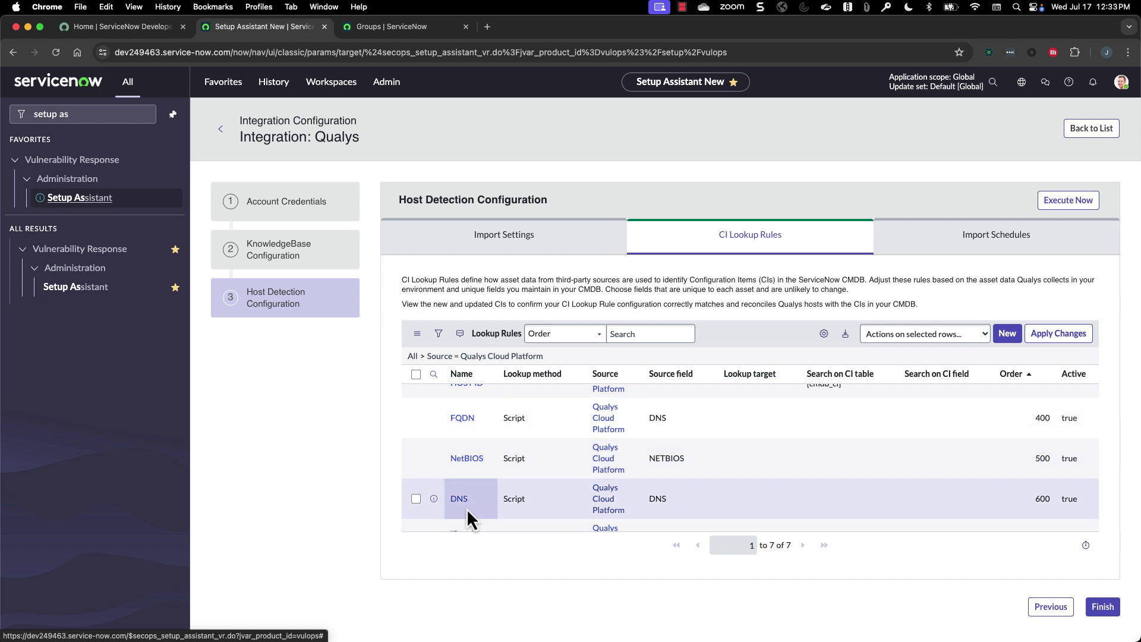
{"action": "left_click", "coordinate": [942, 240]}
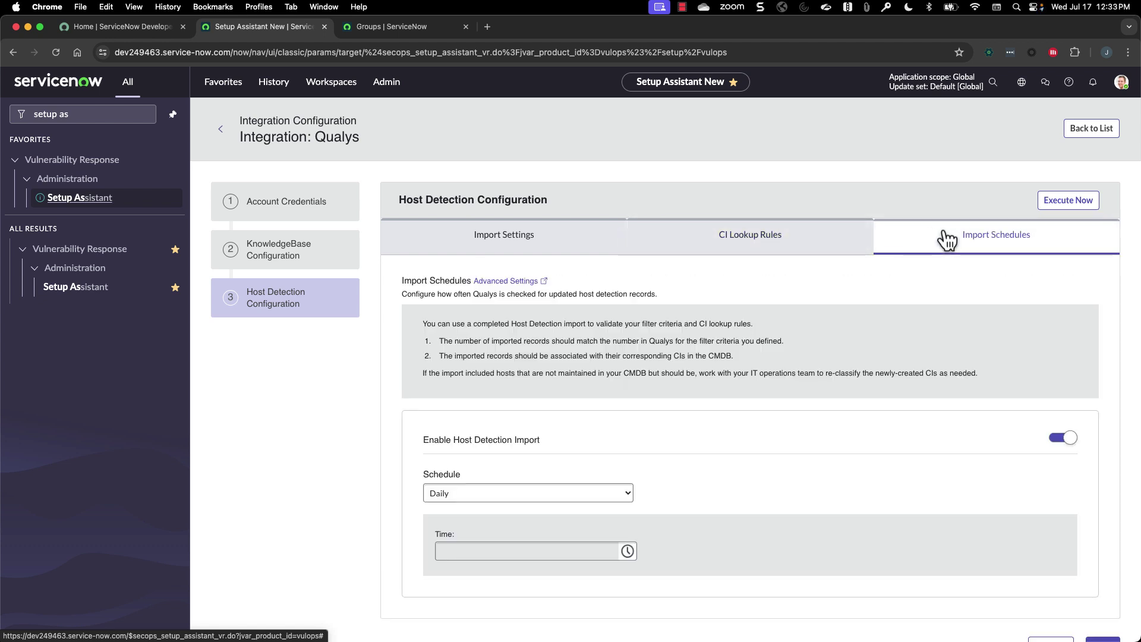
- Check the schedule frequency options for the Qualys host detection import, leaving it on Daily
{"action": "scroll", "coordinate": [755, 483], "scroll_direction": "down", "scroll_amount": 1}
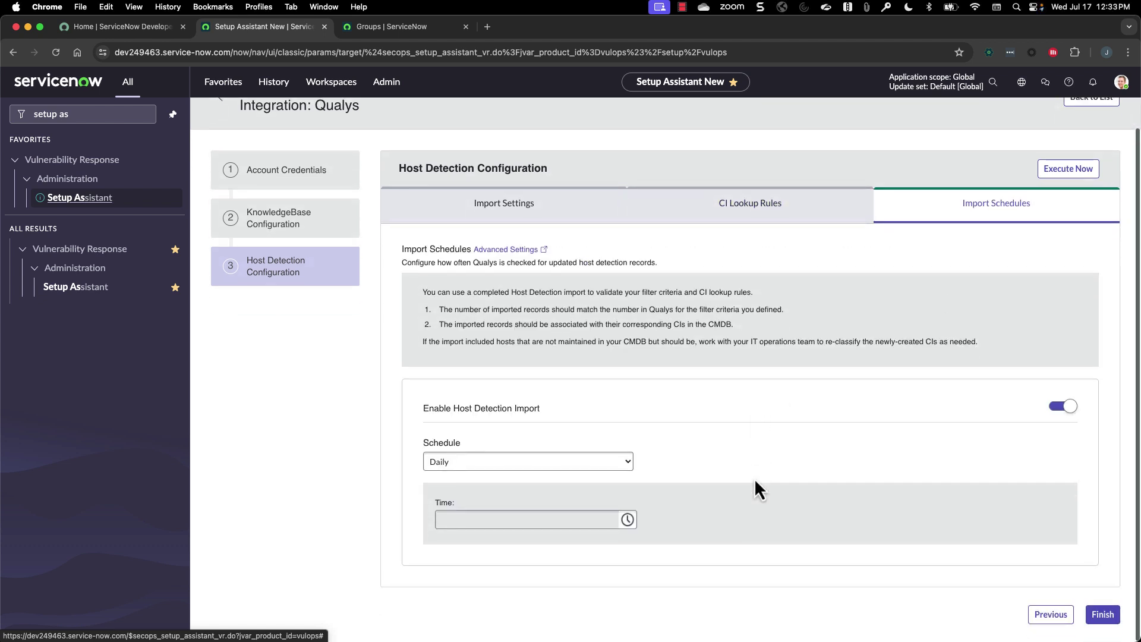
{"action": "left_click", "coordinate": [618, 464]}
{"action": "left_click", "coordinate": [617, 465]}
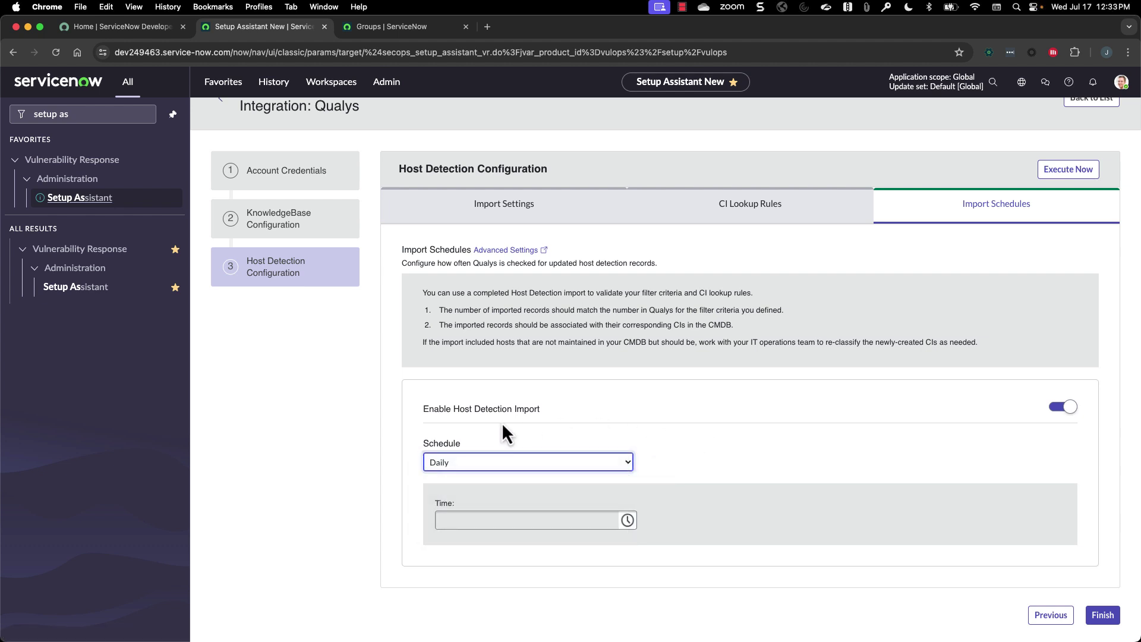
- Open the Qualys Primary Integrations list in a new browser tab and filter it to integrations with Active = true
{"action": "left_click", "coordinate": [81, 113]}
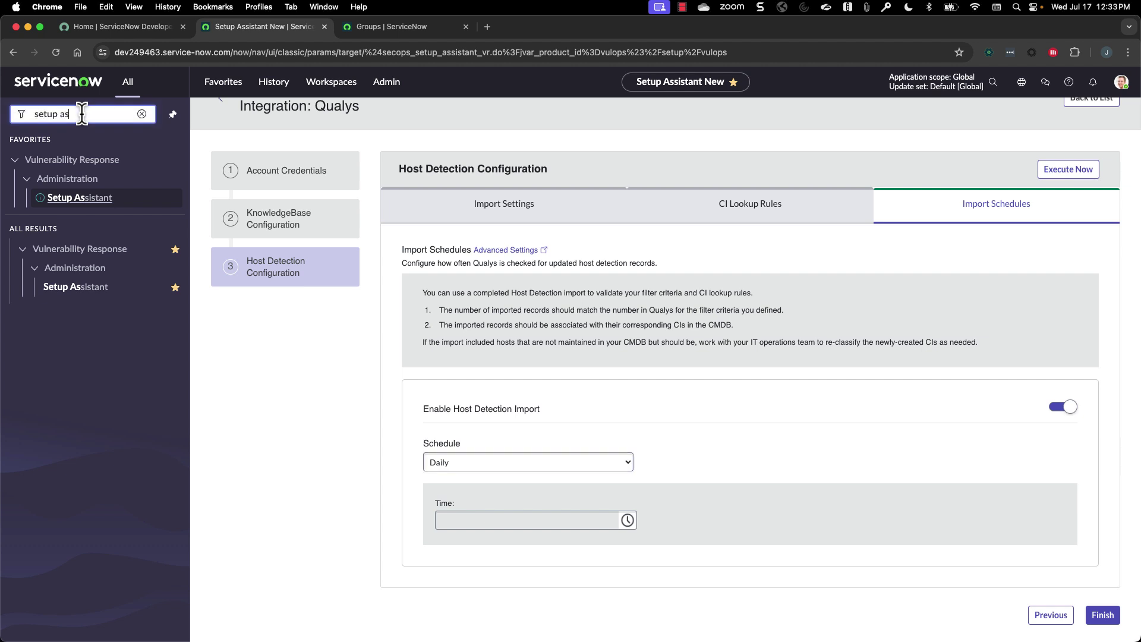
{"action": "key", "text": "super+a"}
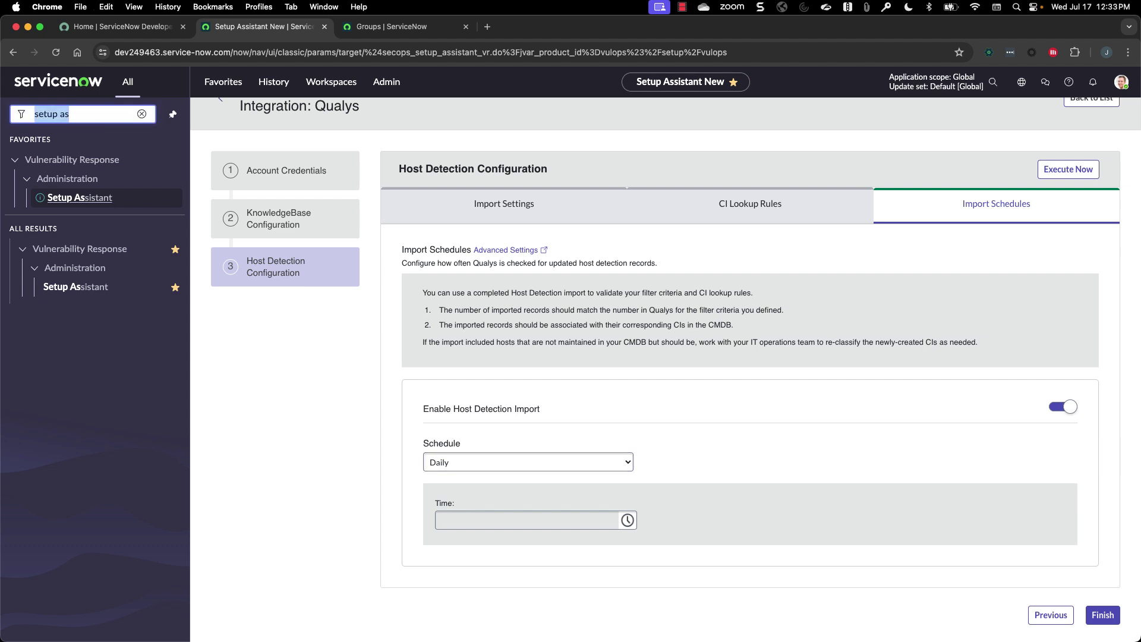
{"action": "key", "text": "BackSpace"}
{"action": "type", "text": "primary"}
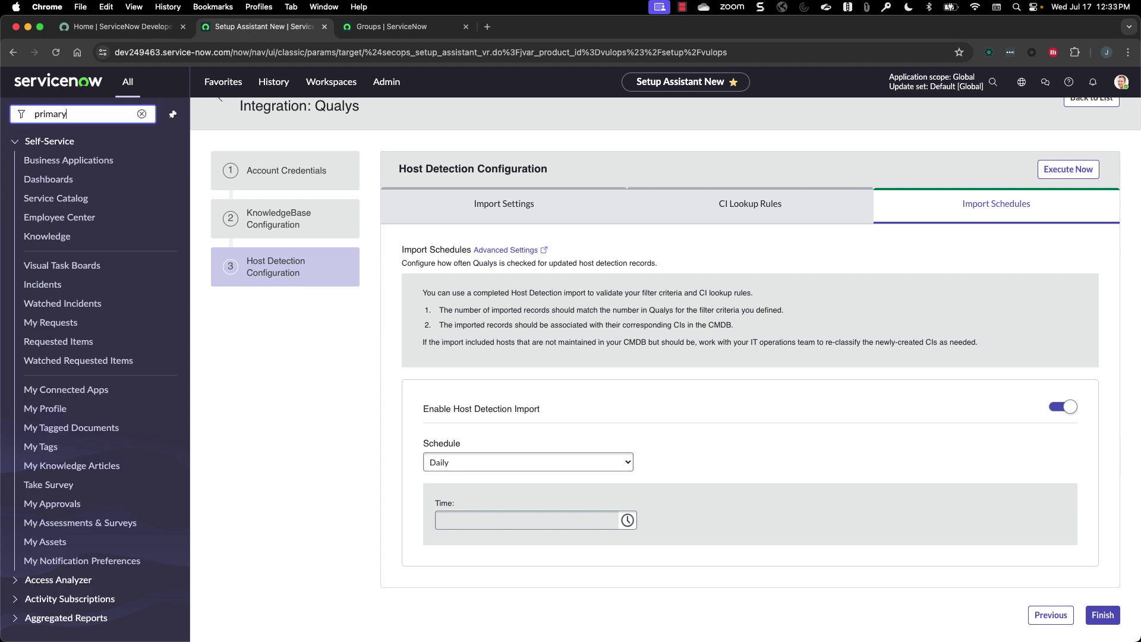
{"action": "left_click", "coordinate": [94, 244], "text": "super"}
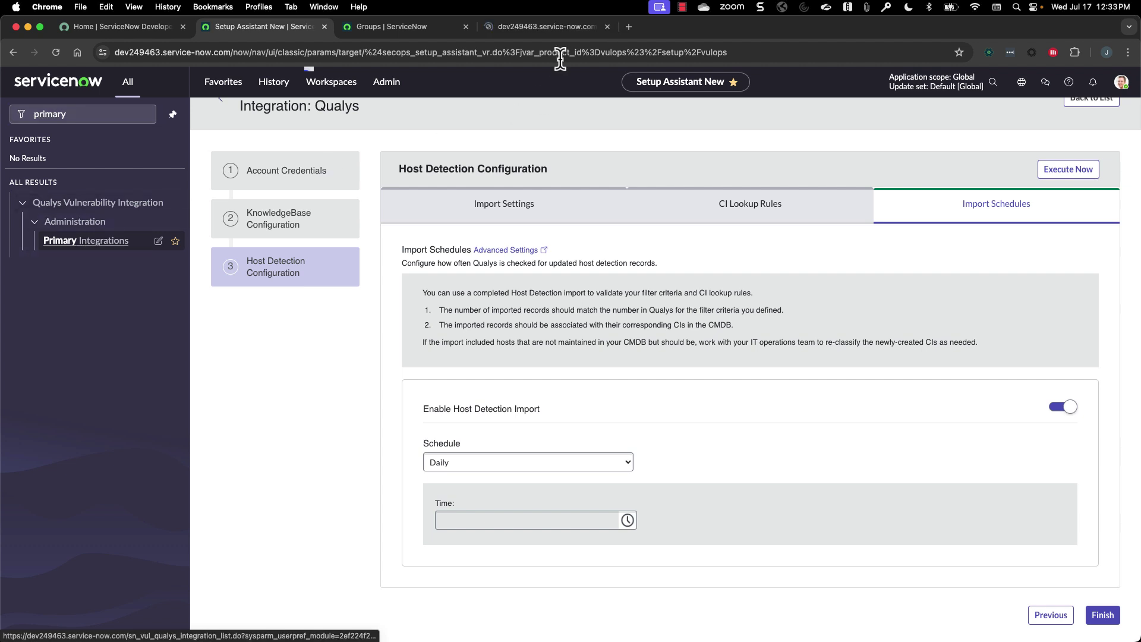
{"action": "left_click", "coordinate": [544, 30]}
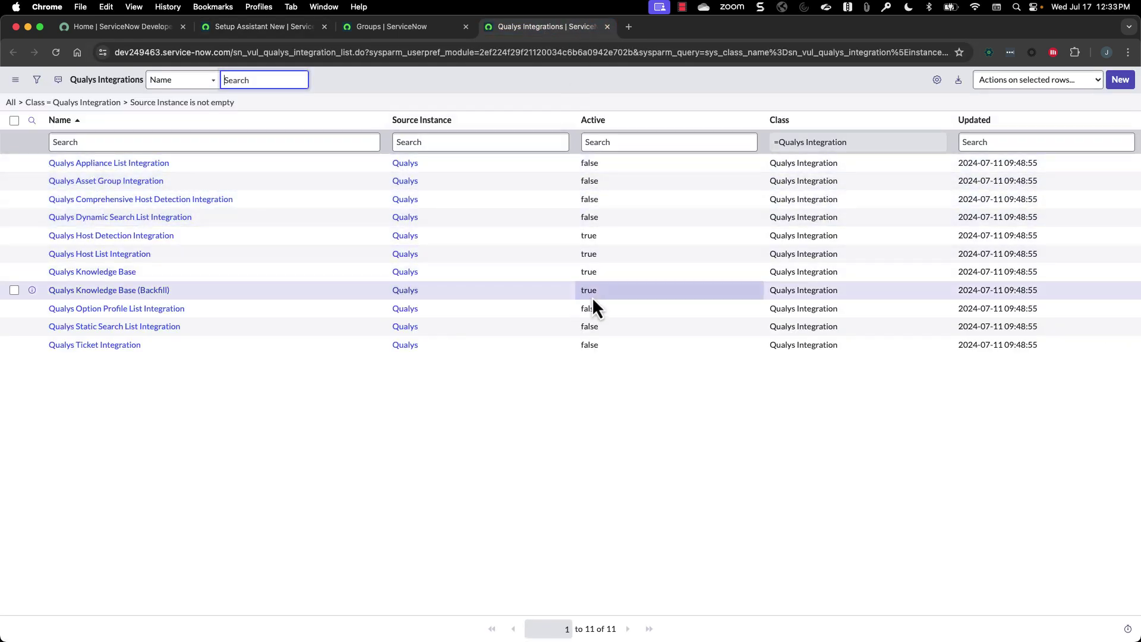
{"action": "right_click", "coordinate": [588, 236]}
{"action": "left_click", "coordinate": [631, 248]}
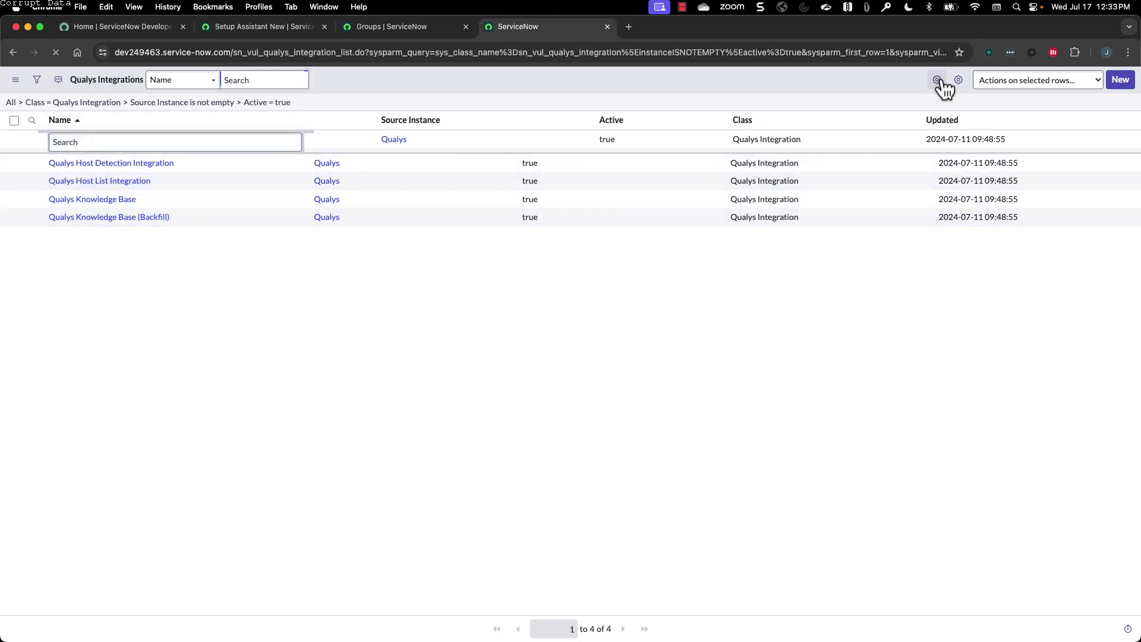
- Add the Time(run_time) column directly after Name in the Qualys Integrations list and sort the list by Time in ascending order
{"action": "left_click", "coordinate": [937, 81]}
{"action": "scroll", "coordinate": [449, 256], "scroll_direction": "down", "scroll_amount": 5}
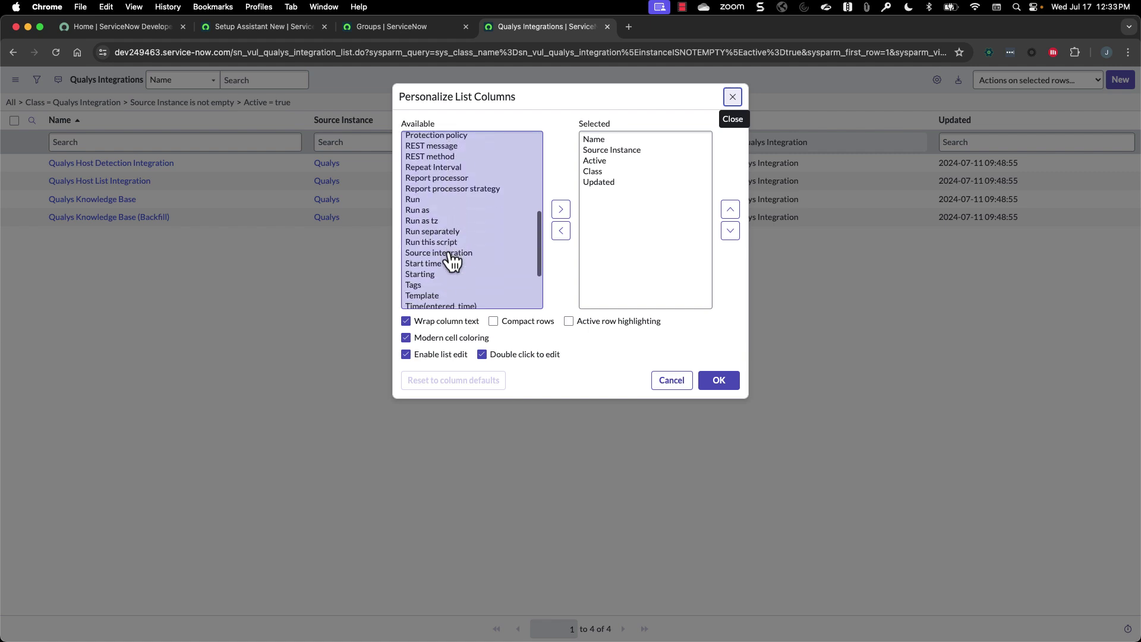
{"action": "scroll", "coordinate": [450, 260], "scroll_direction": "down", "scroll_amount": 3}
{"action": "double_click", "coordinate": [443, 277]}
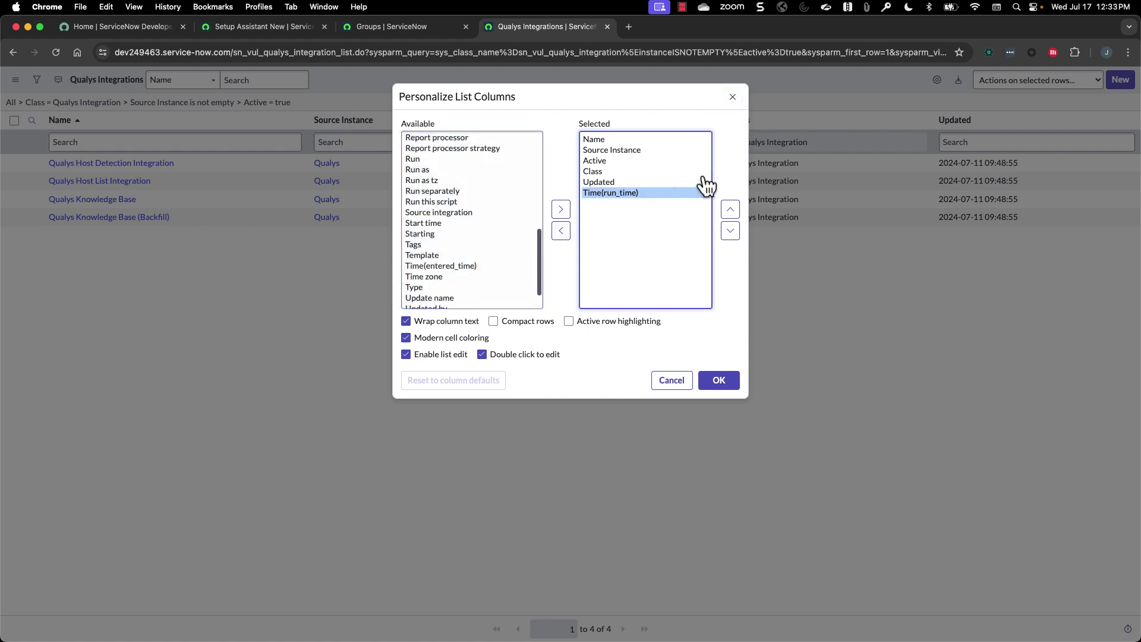
{"action": "left_click", "coordinate": [731, 209]}
{"action": "left_click", "coordinate": [730, 209]}
{"action": "left_click", "coordinate": [730, 209]}
{"action": "left_click", "coordinate": [731, 209]}
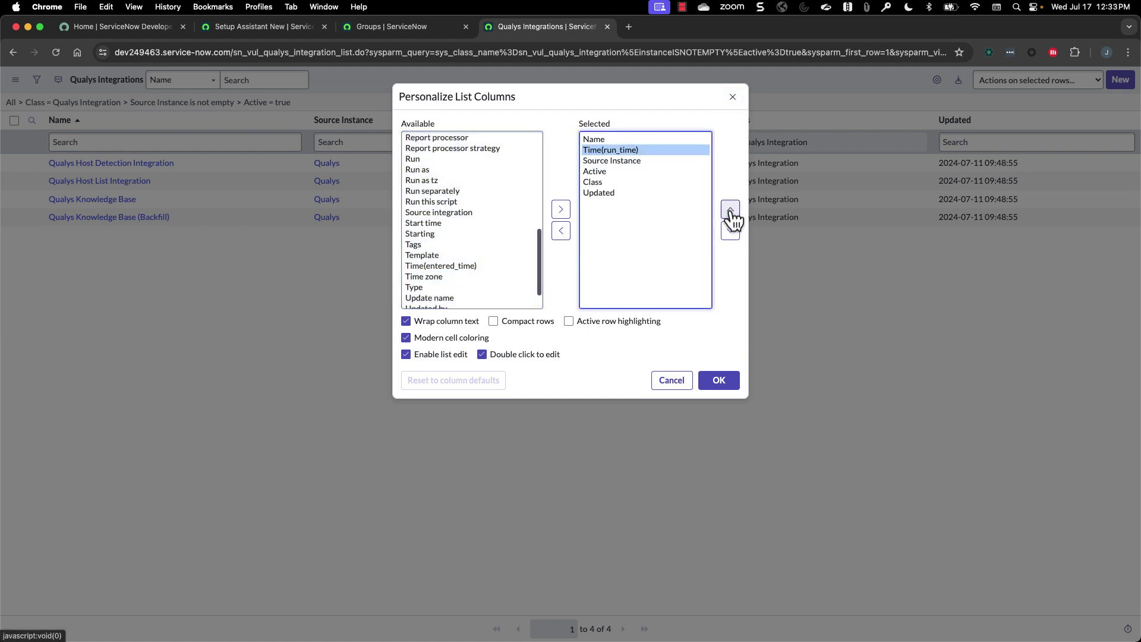
{"action": "left_click", "coordinate": [732, 385]}
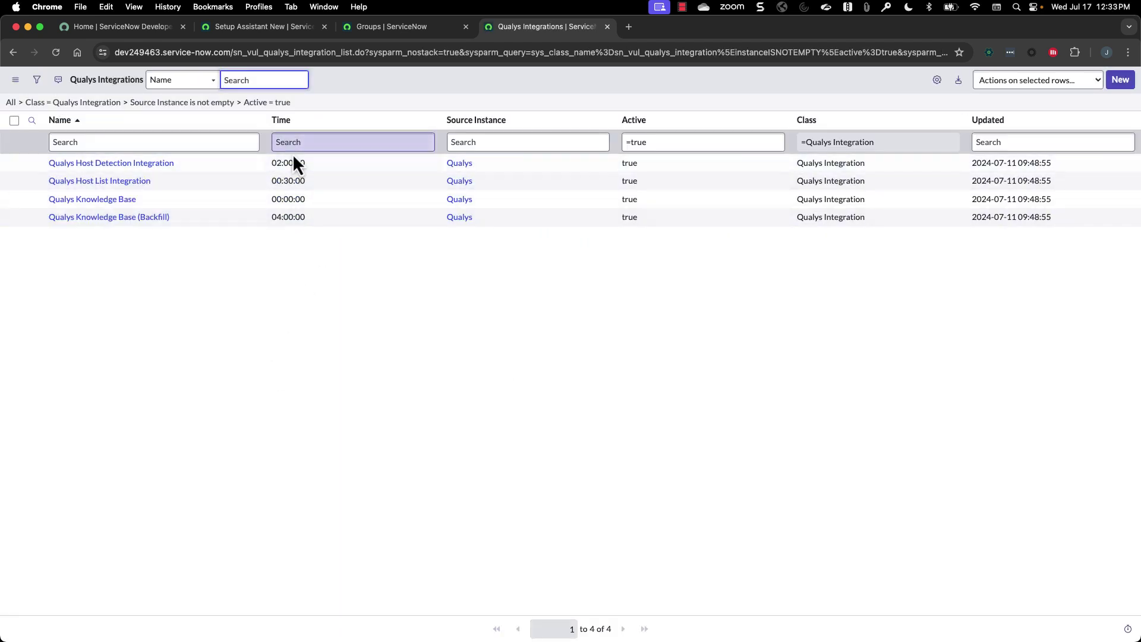
{"action": "left_click", "coordinate": [282, 121]}
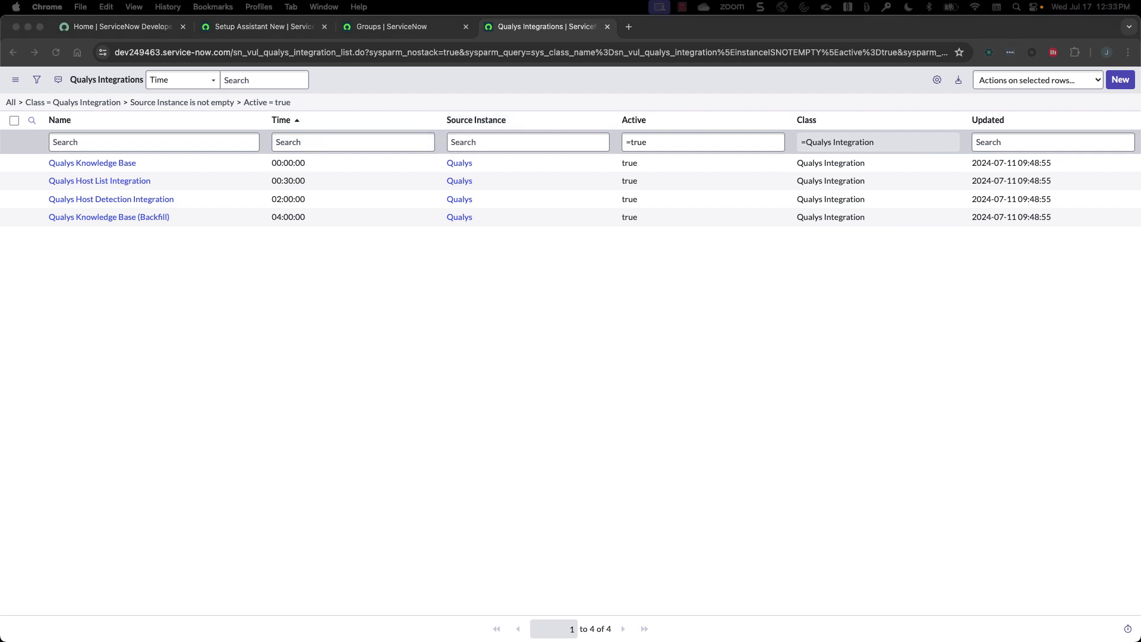
{"action": "key", "text": "super+Tab"}
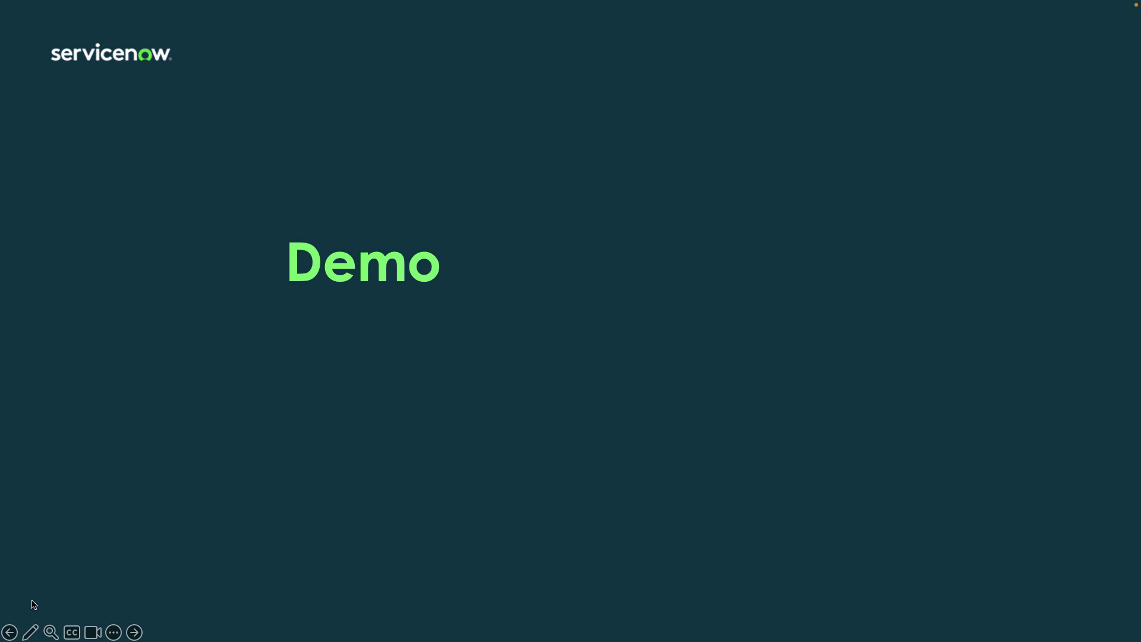
{"action": "left_click", "coordinate": [794, 331]}
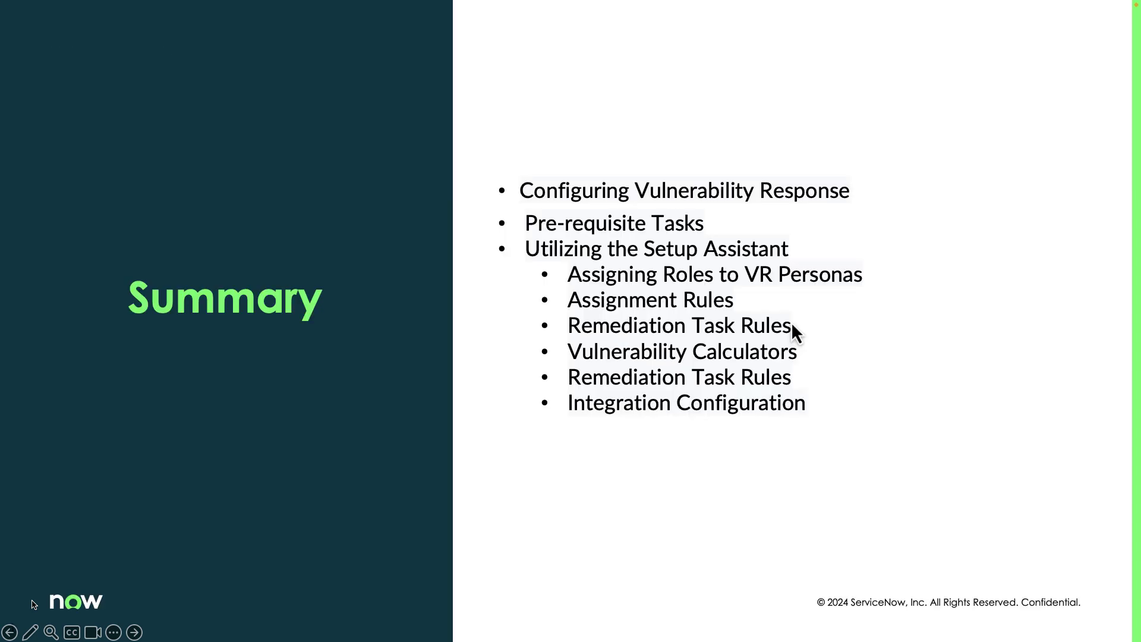